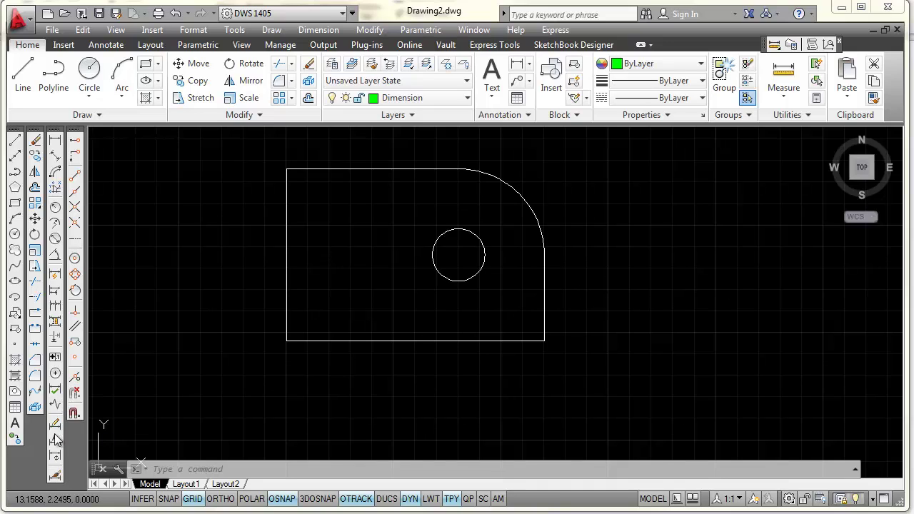
# Open and close the Dimension Style Manager from the annotation panel, twice
pyautogui.click(57, 478)
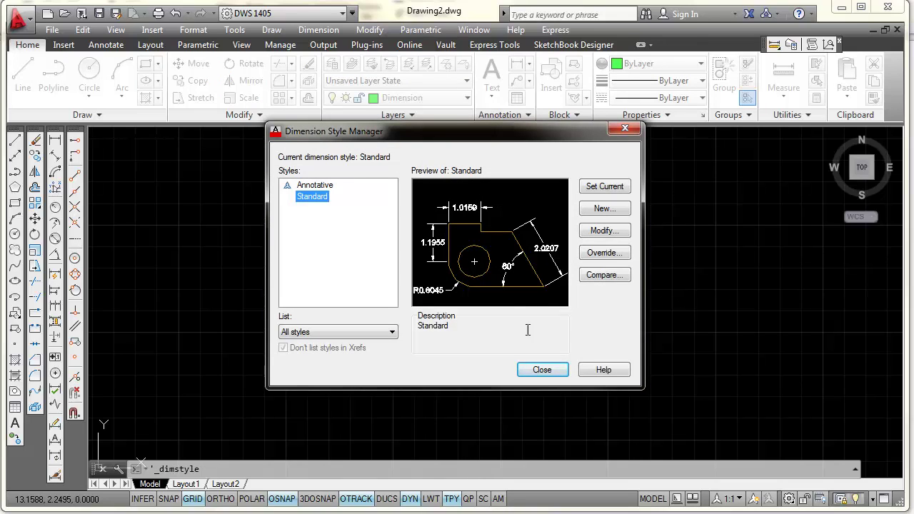
pyautogui.click(542, 371)
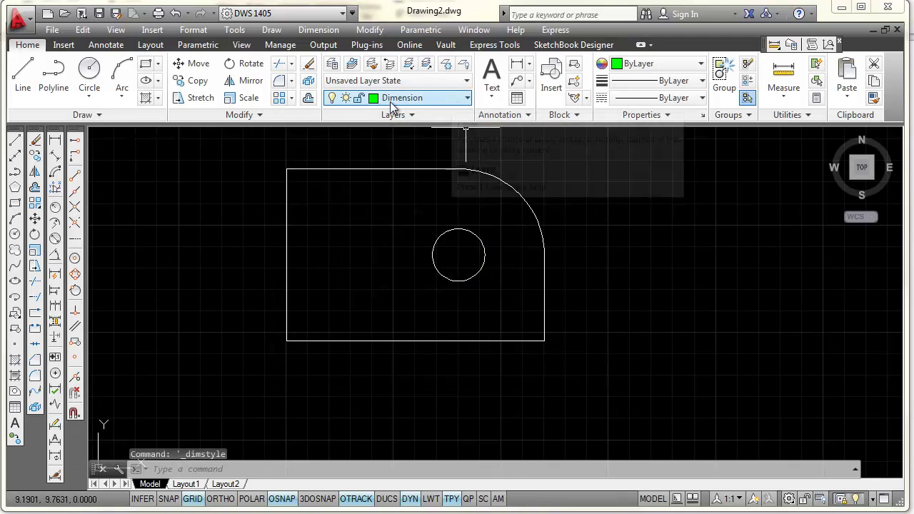
pyautogui.click(530, 116)
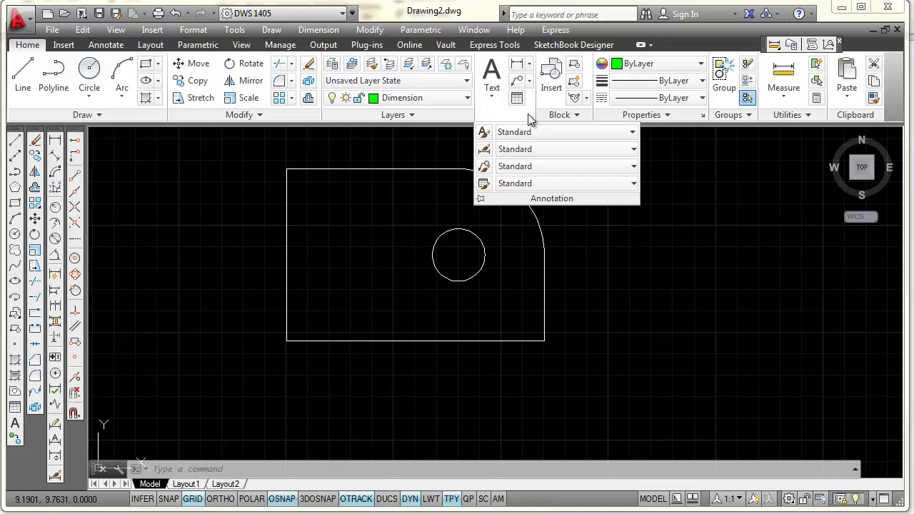
pyautogui.click(485, 150)
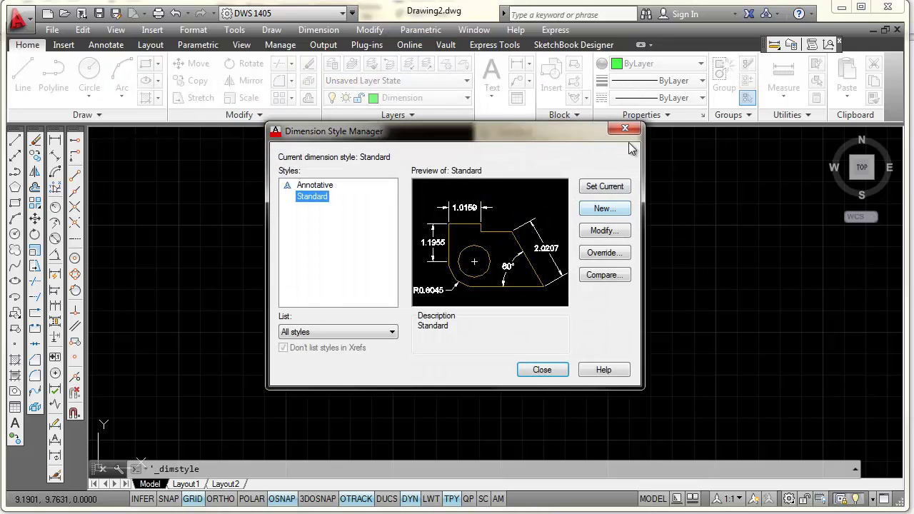
pyautogui.click(626, 130)
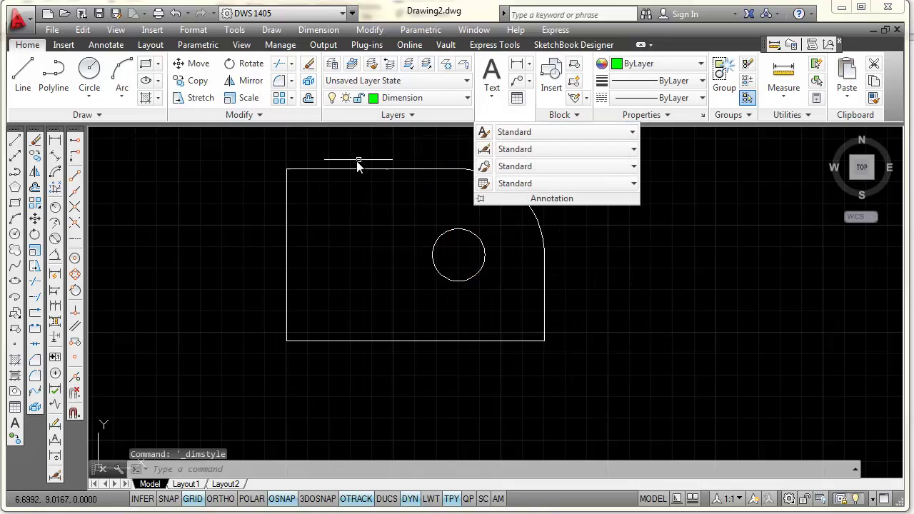
# Open the Dimension Style Manager from the Annotate tab's Dimensions panel and reposition it
pyautogui.click(105, 45)
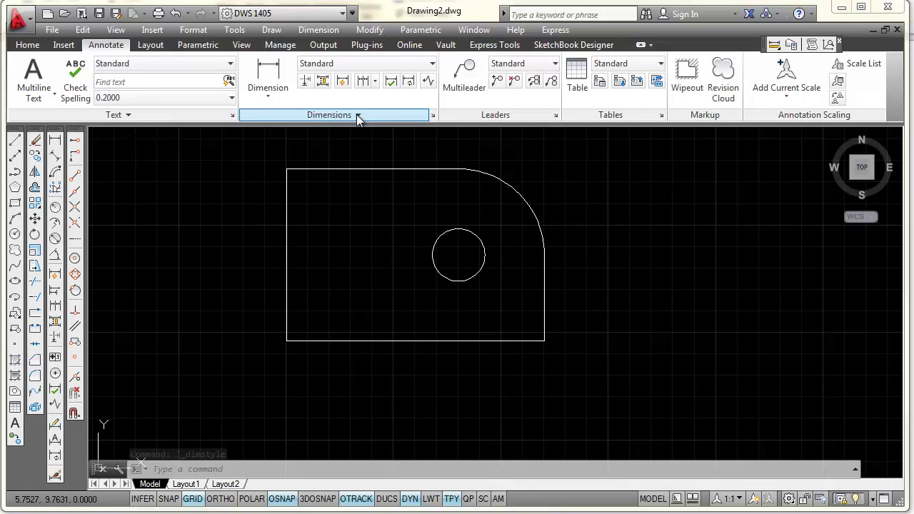
pyautogui.click(433, 116)
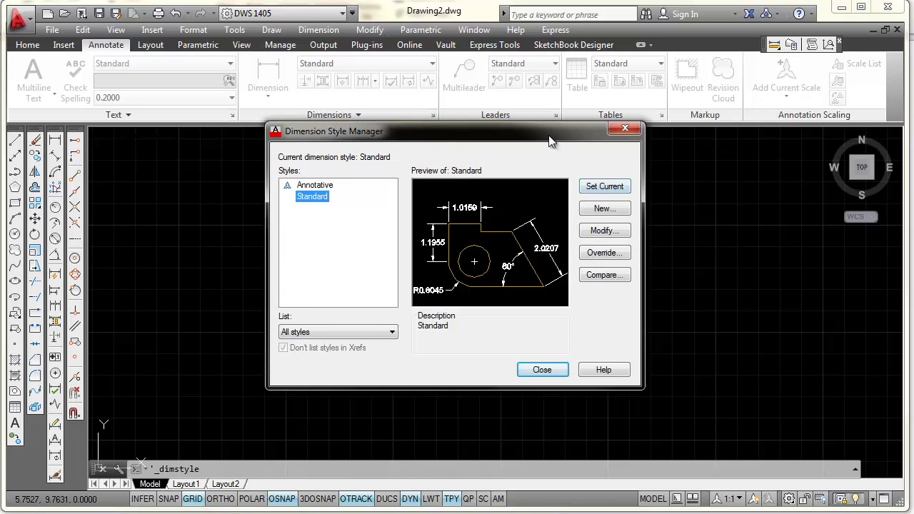
pyautogui.moveTo(550, 140); pyautogui.dragTo(544, 164)
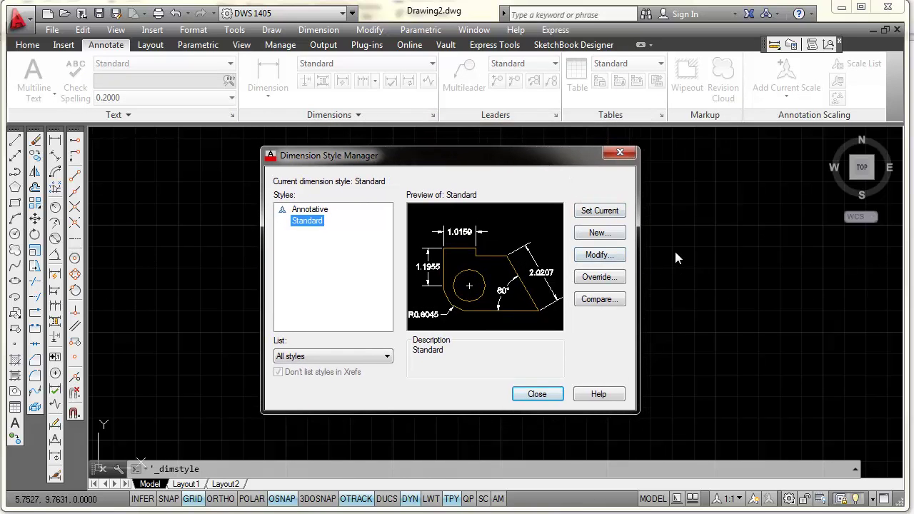
pyautogui.moveTo(338, 249)
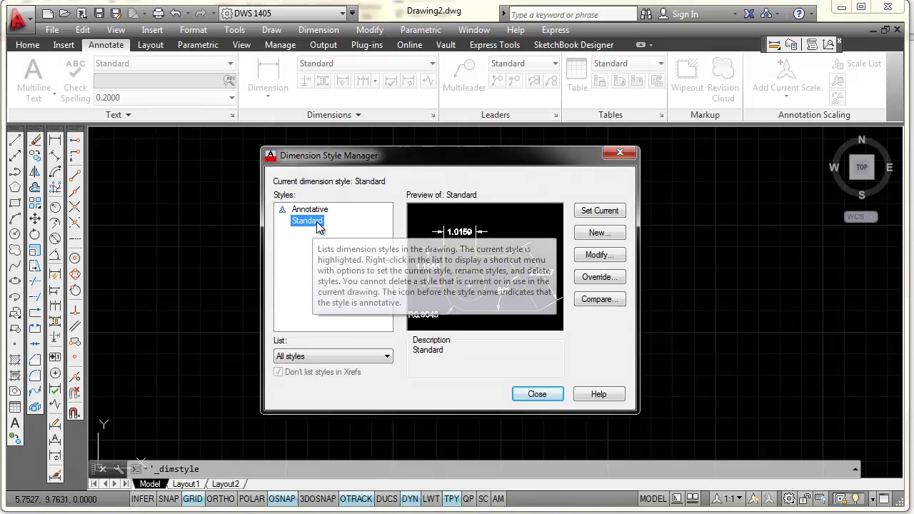
# Create a new dimension style named 'ASME Small Radii' starting from Standard
pyautogui.click(604, 234)
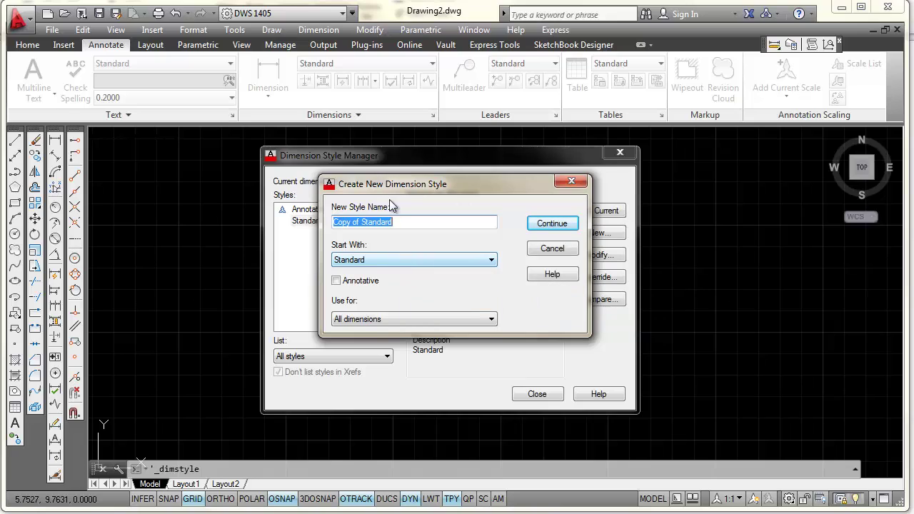
pyautogui.click(397, 222)
pyautogui.moveTo(396, 222); pyautogui.dragTo(320, 225)
pyautogui.write('AS')
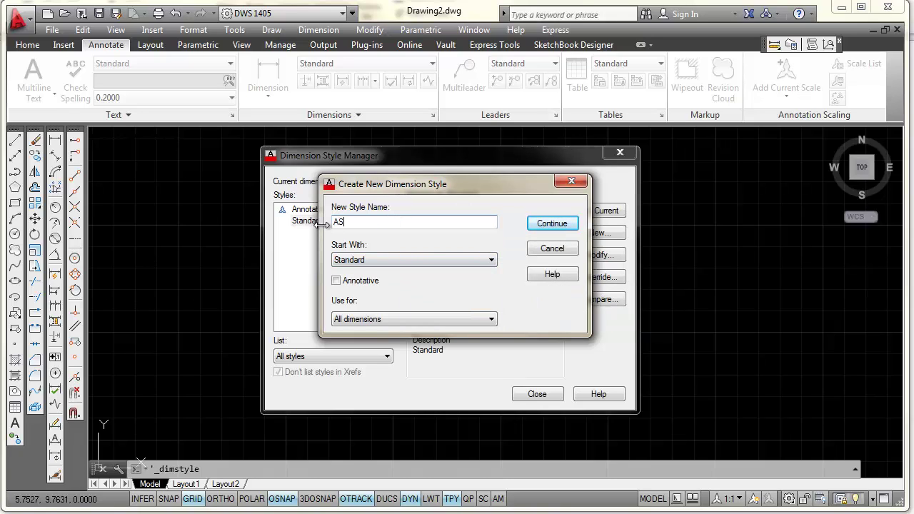
pyautogui.write('ME Small Radii')
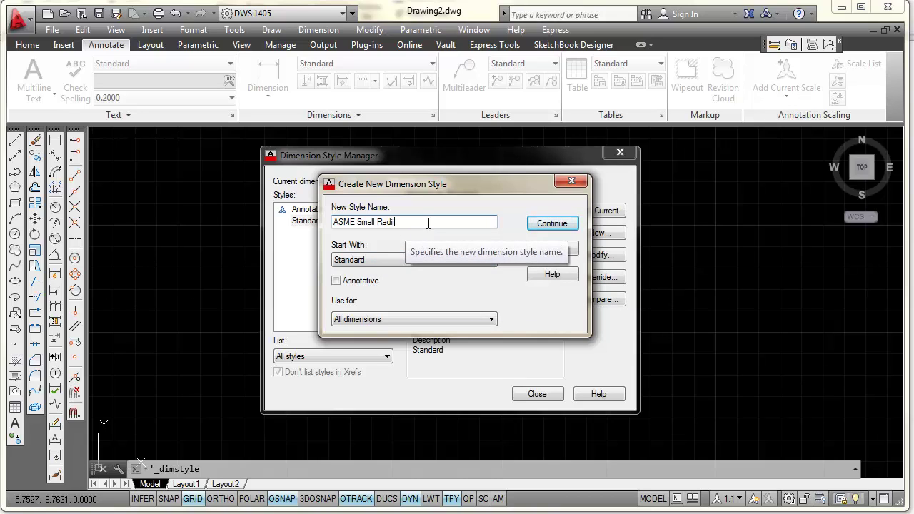
pyautogui.click(545, 224)
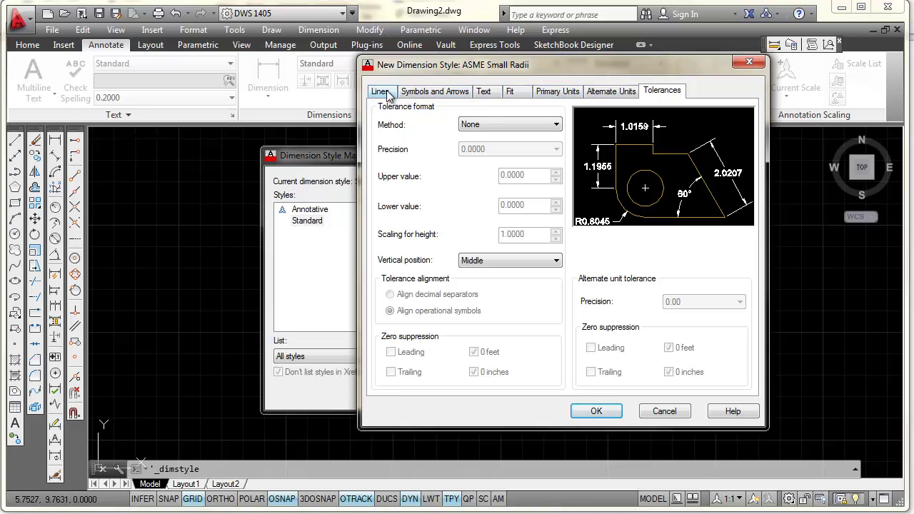
# Browse the Lines, Symbols and Arrows, Text, Fit and Primary Units tabs, ending on Lines
pyautogui.click(381, 91)
pyautogui.click(435, 91)
pyautogui.click(484, 91)
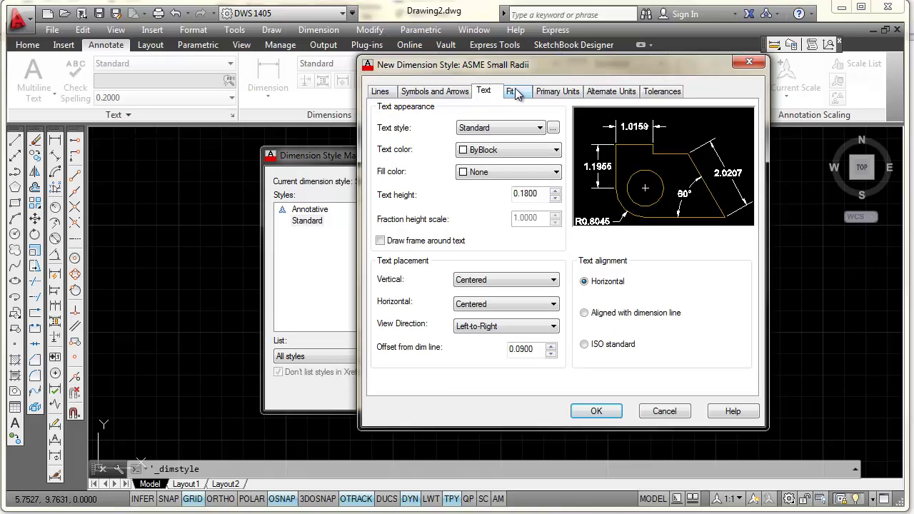
pyautogui.click(516, 93)
pyautogui.click(558, 92)
pyautogui.click(390, 94)
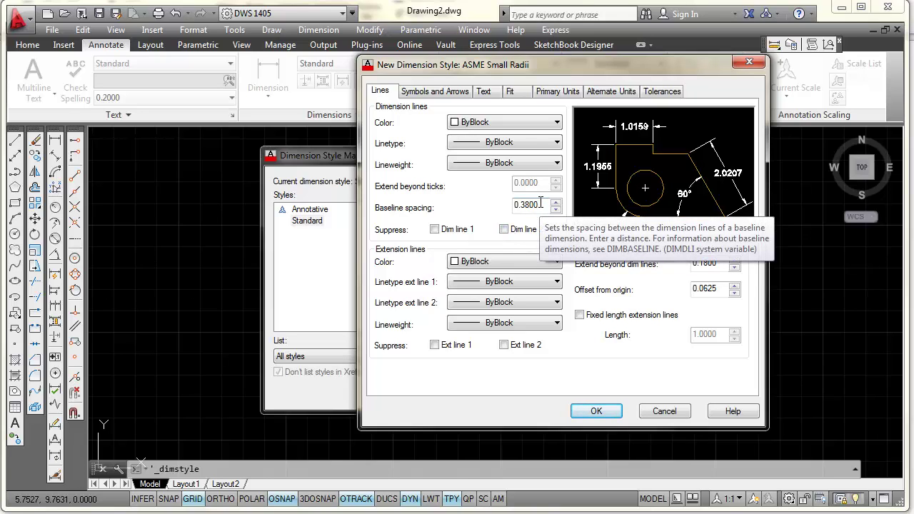
# Set Extend beyond dim lines to .125 and Offset from origin to .062
pyautogui.doubleClick(722, 262)
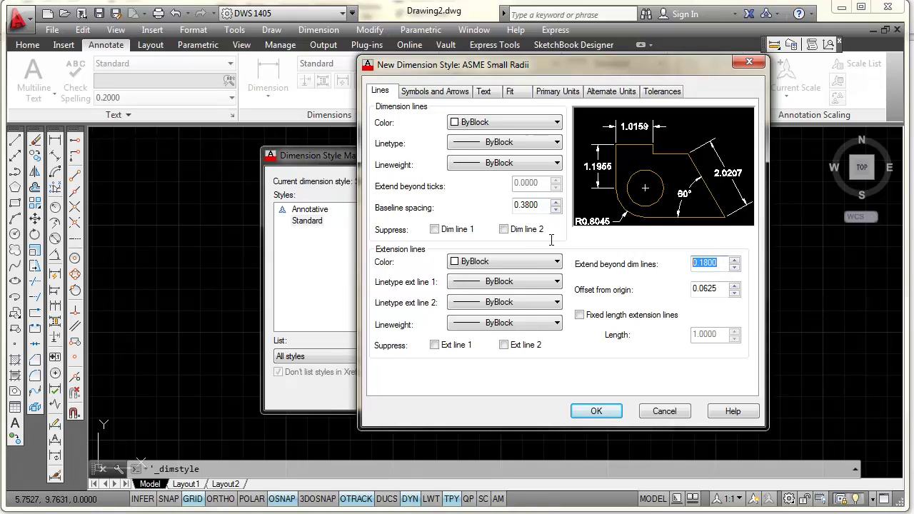
pyautogui.write('.125')
pyautogui.click(722, 290)
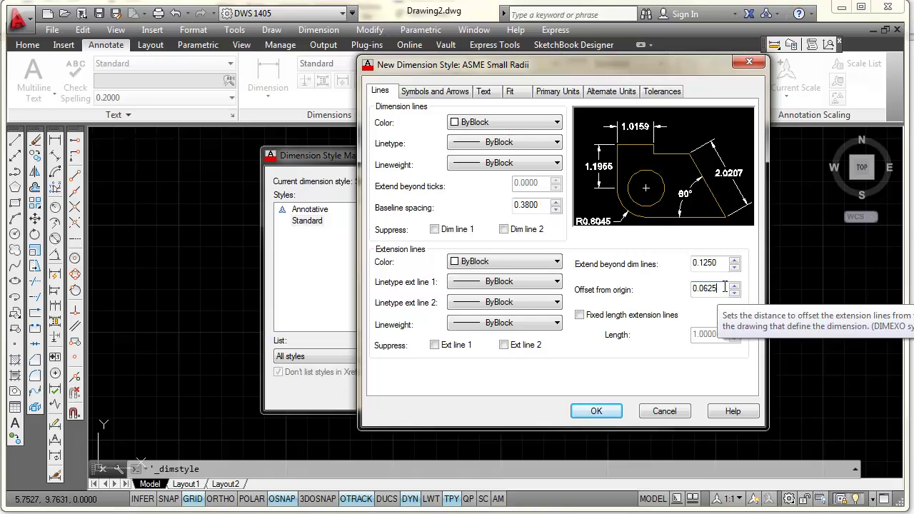
pyautogui.write('.062')
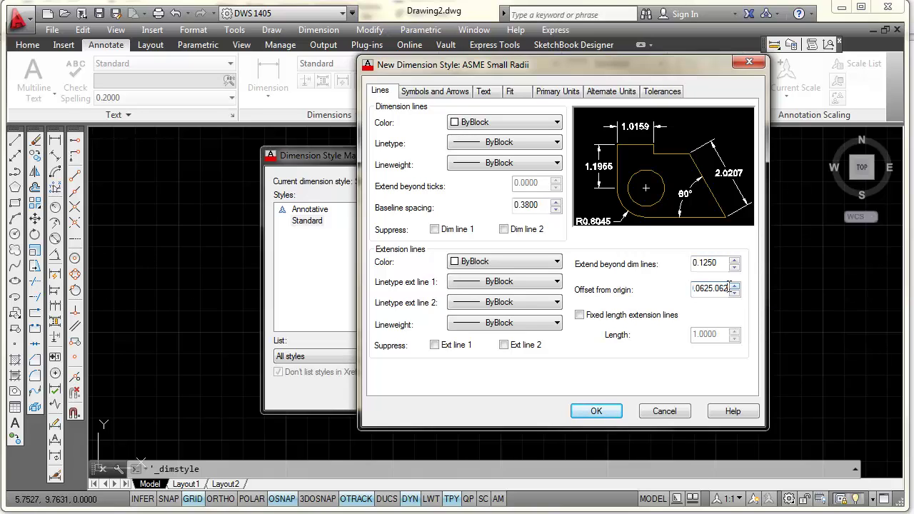
pyautogui.moveTo(727, 288); pyautogui.dragTo(642, 282)
pyautogui.write('.062')
# Set arrow size to .125 and choose Line for center marks
pyautogui.click(437, 93)
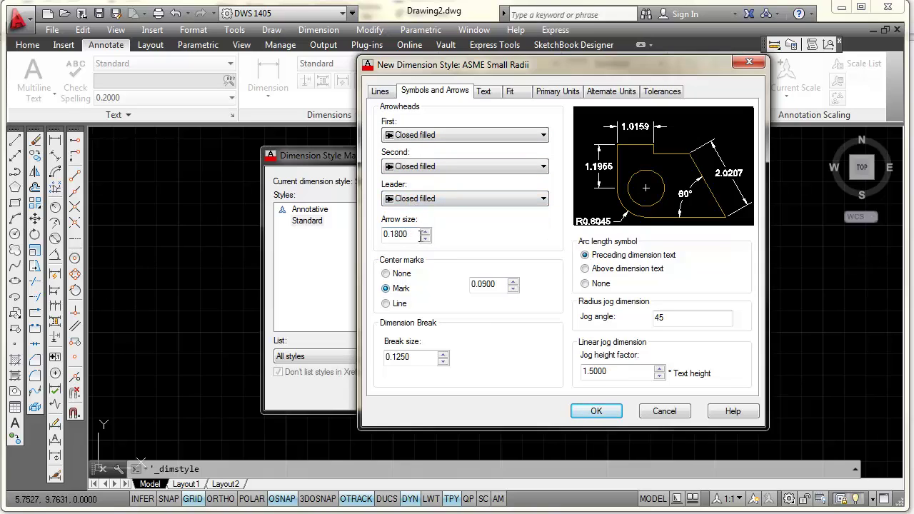
pyautogui.doubleClick(415, 233)
pyautogui.press('Delete')
pyautogui.click(387, 303)
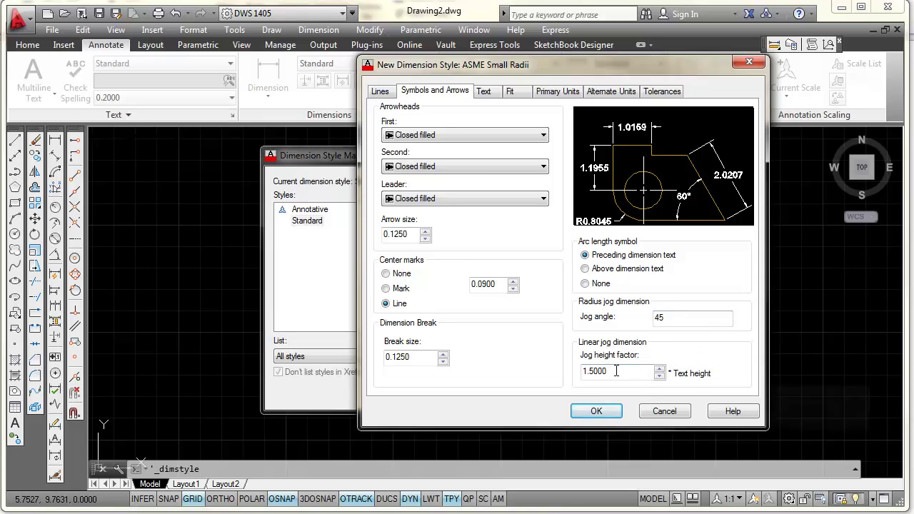
# Replace the 0.1800 text height with .125 on the Text tab
pyautogui.click(491, 91)
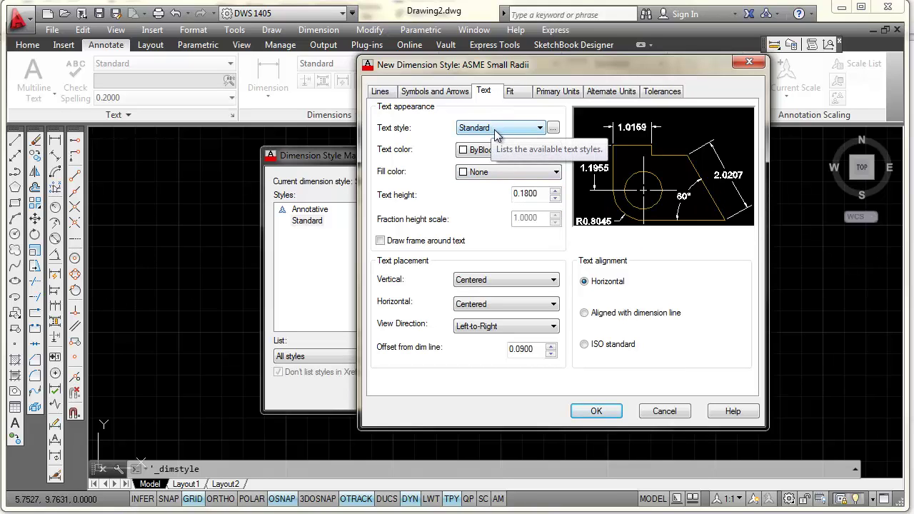
pyautogui.click(542, 193)
pyautogui.doubleClick(542, 193)
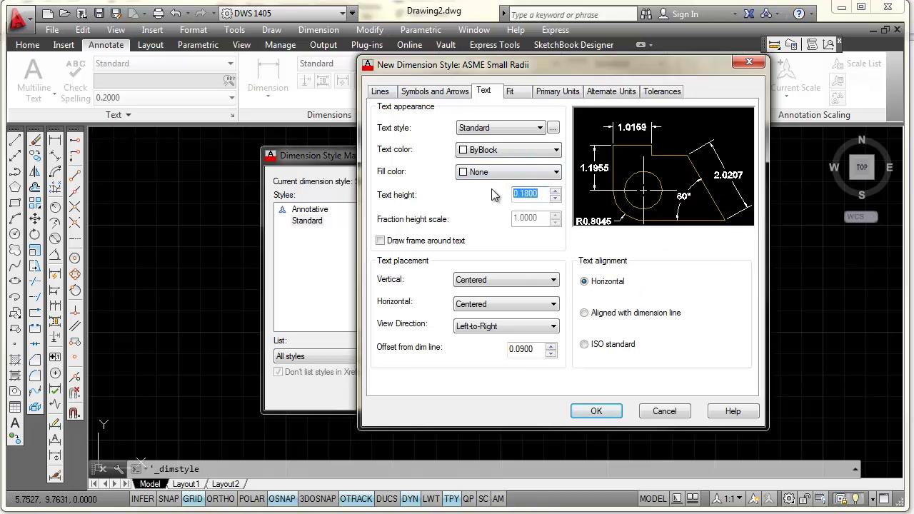
pyautogui.press('BackSpace')
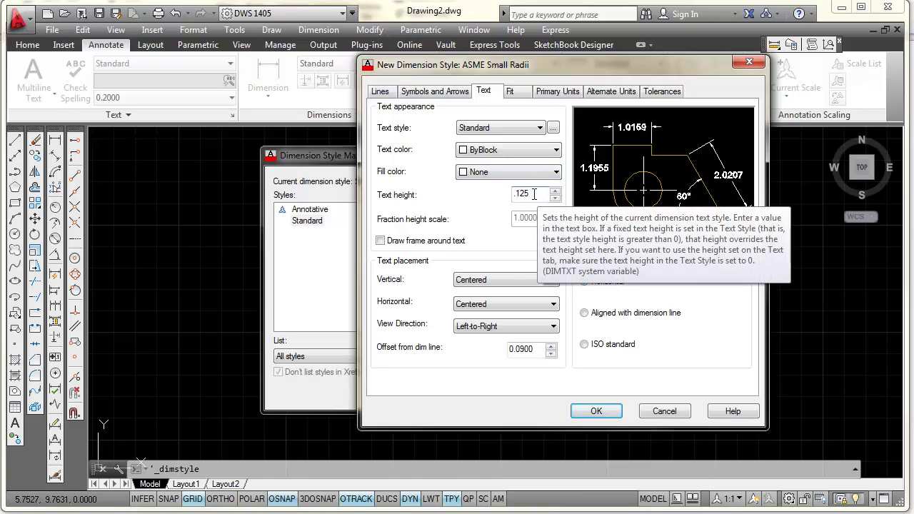
pyautogui.click(458, 93)
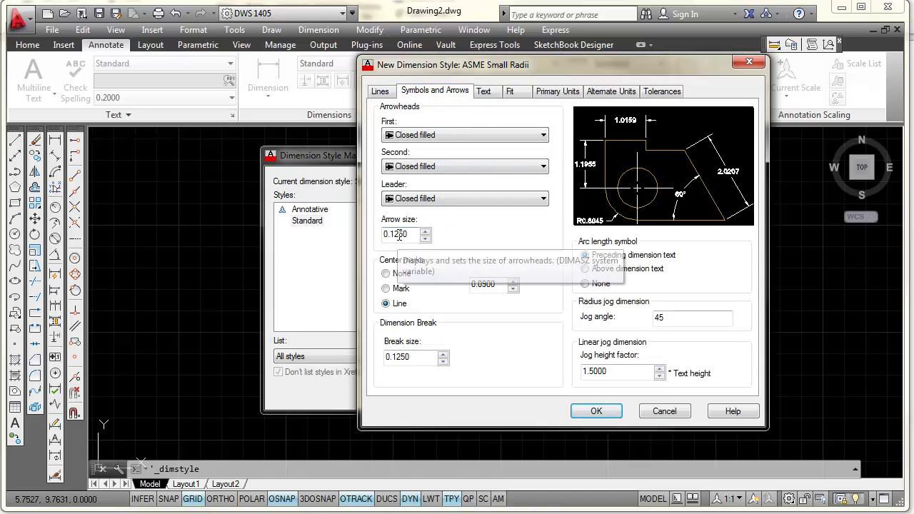
pyautogui.click(485, 92)
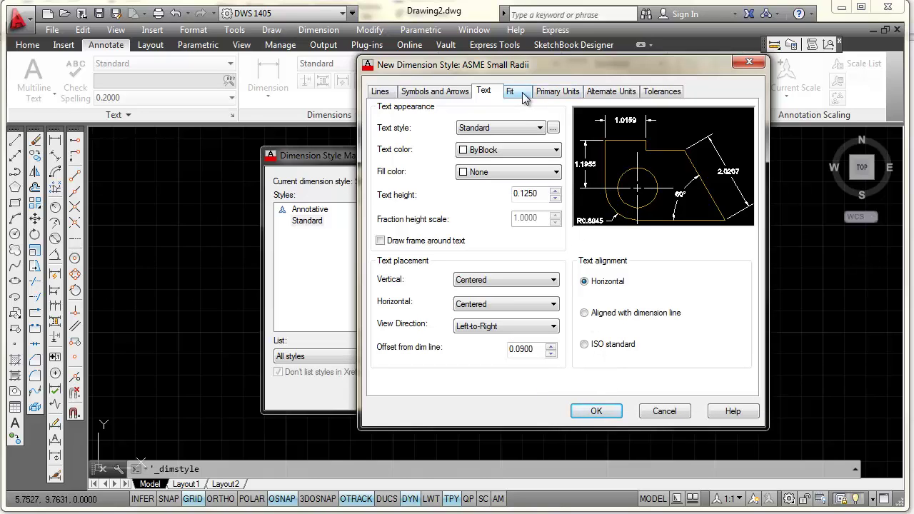
# On the Fit tab, choose Both text and arrows and enable Place text manually
pyautogui.click(523, 97)
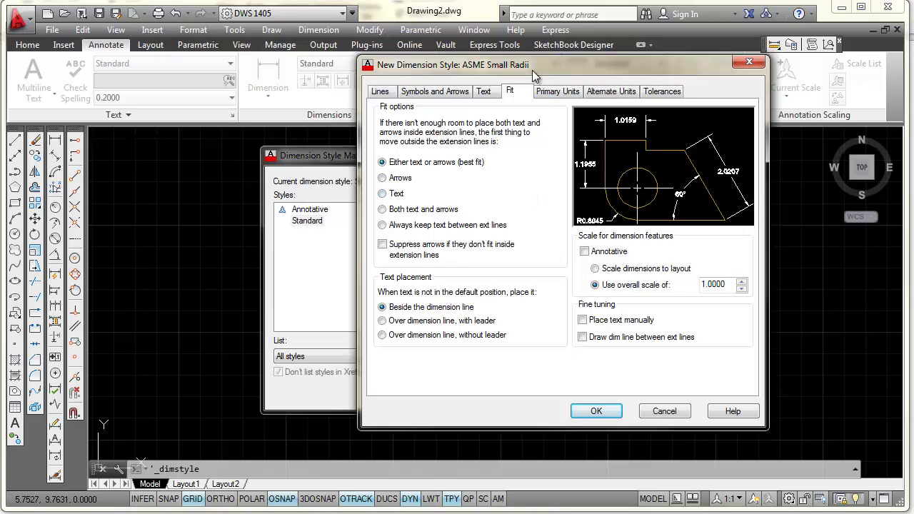
pyautogui.click(383, 210)
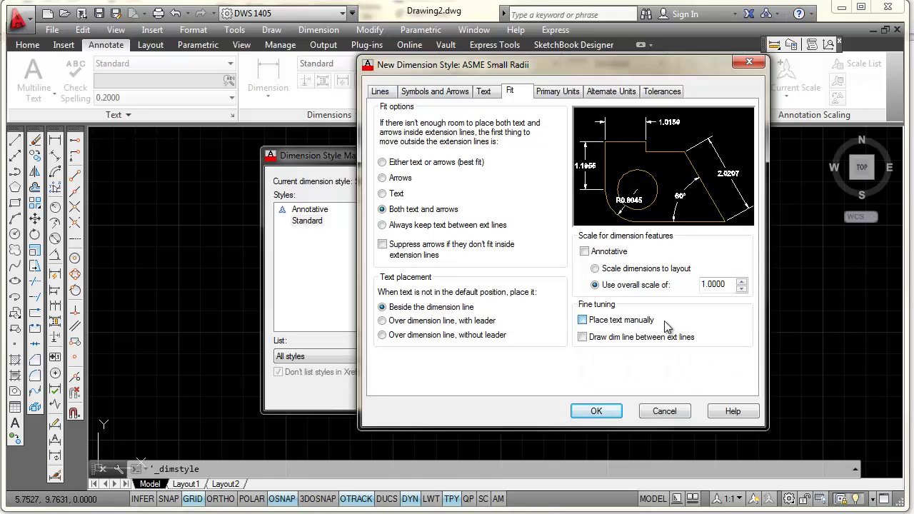
pyautogui.click(583, 320)
# Set linear precision to 0.00 and suppress leading zeros in Primary Units
pyautogui.click(555, 95)
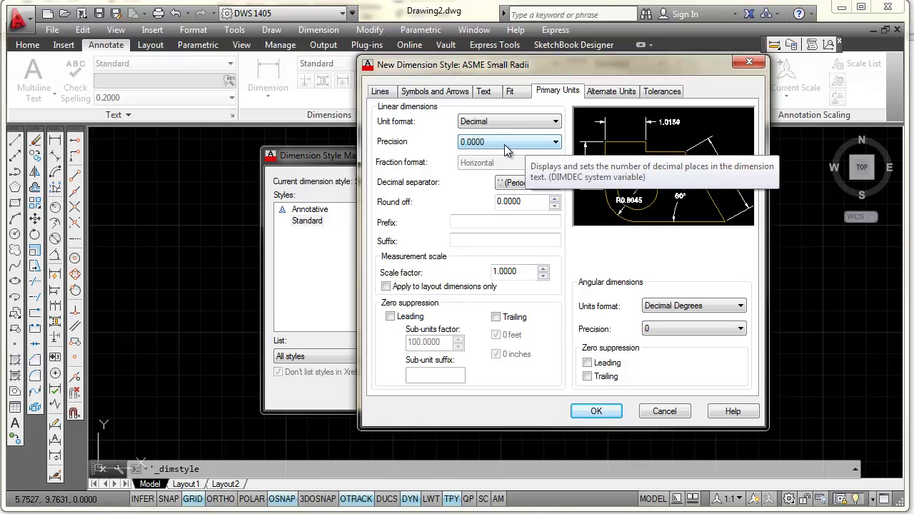
pyautogui.click(557, 143)
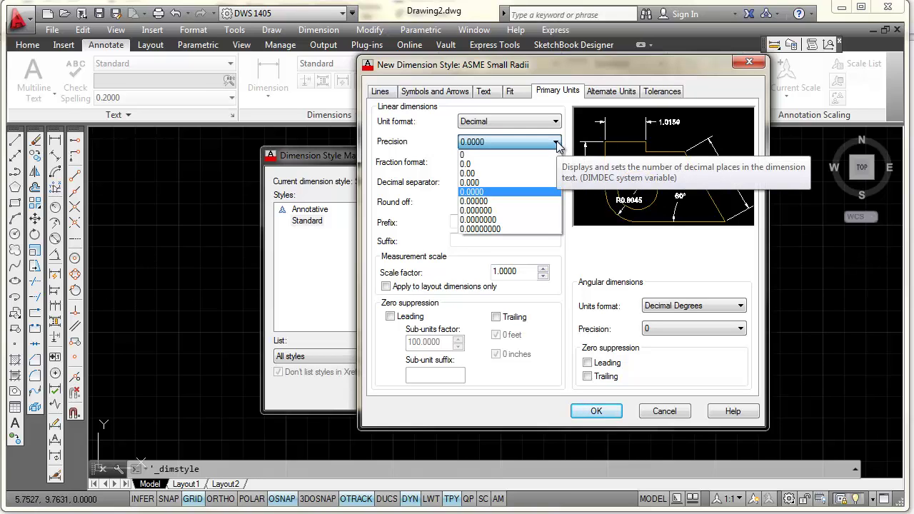
pyautogui.click(492, 172)
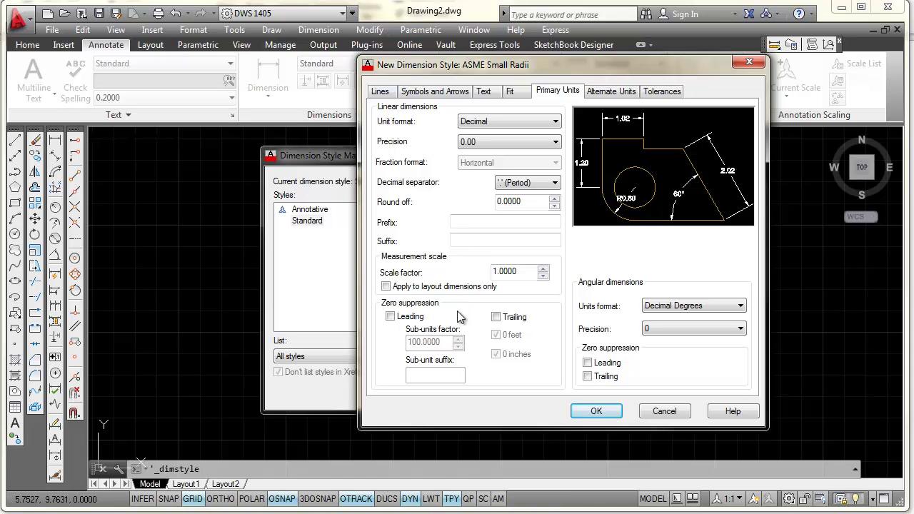
pyautogui.click(390, 316)
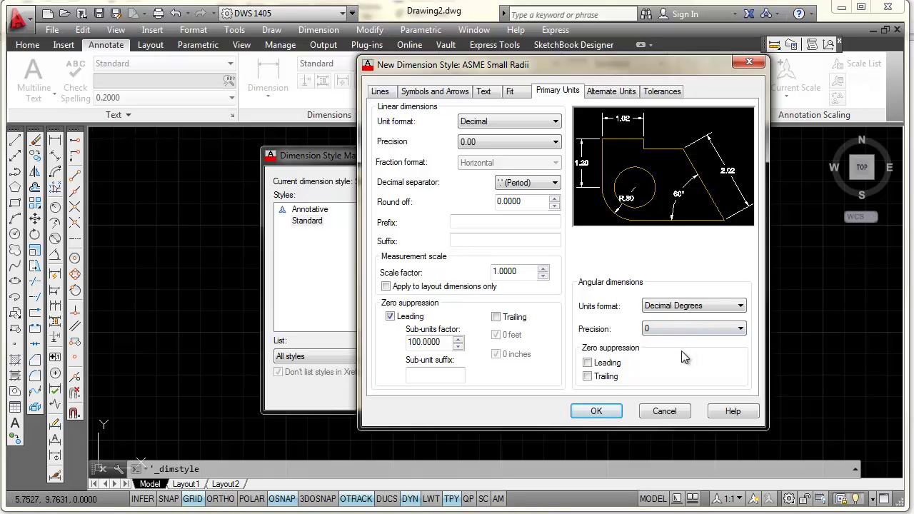
pyautogui.click(625, 95)
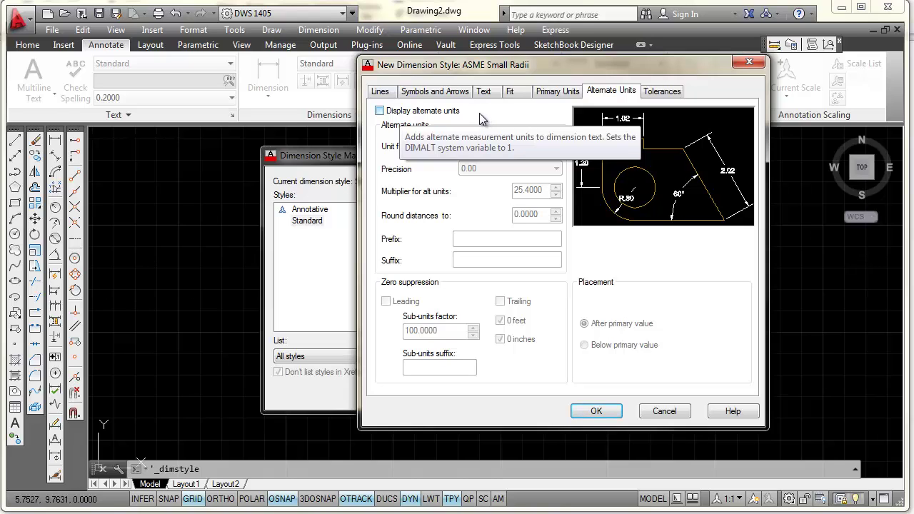
# Preview Symmetrical and Limits tolerance methods, then set Method back to None
pyautogui.click(659, 92)
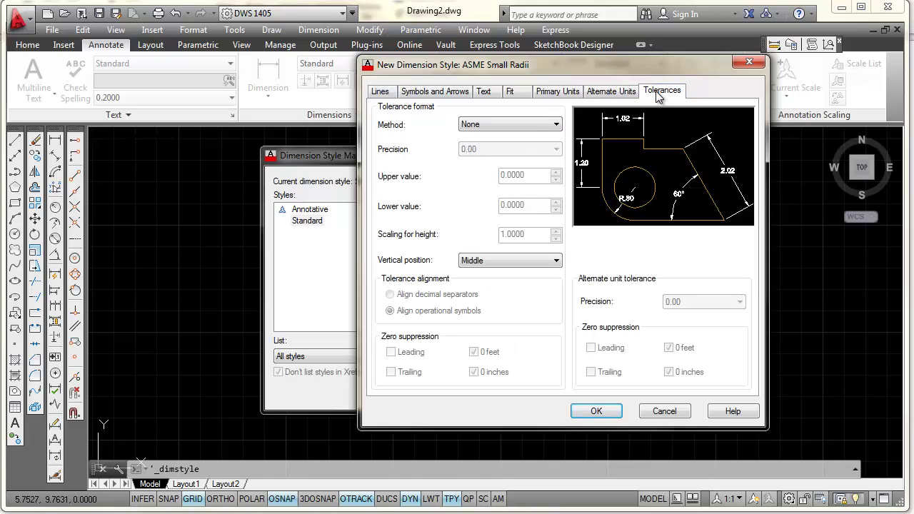
pyautogui.click(558, 126)
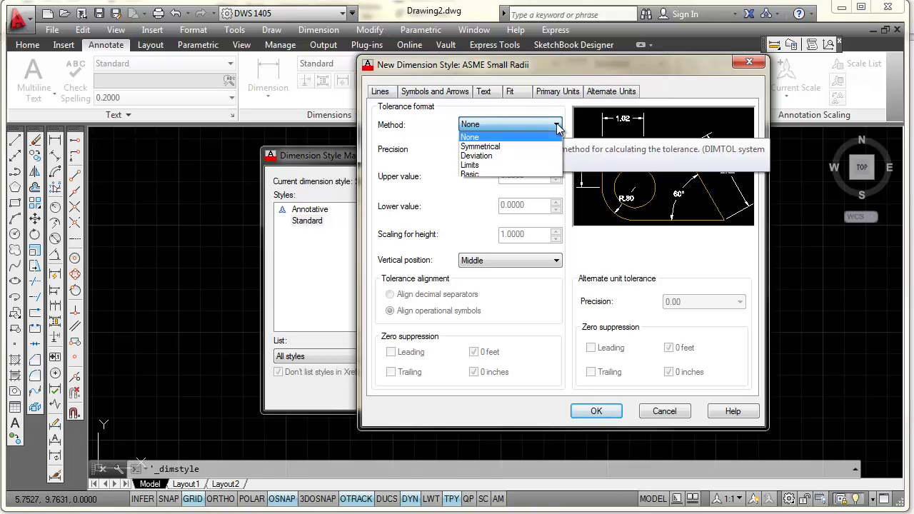
pyautogui.click(494, 147)
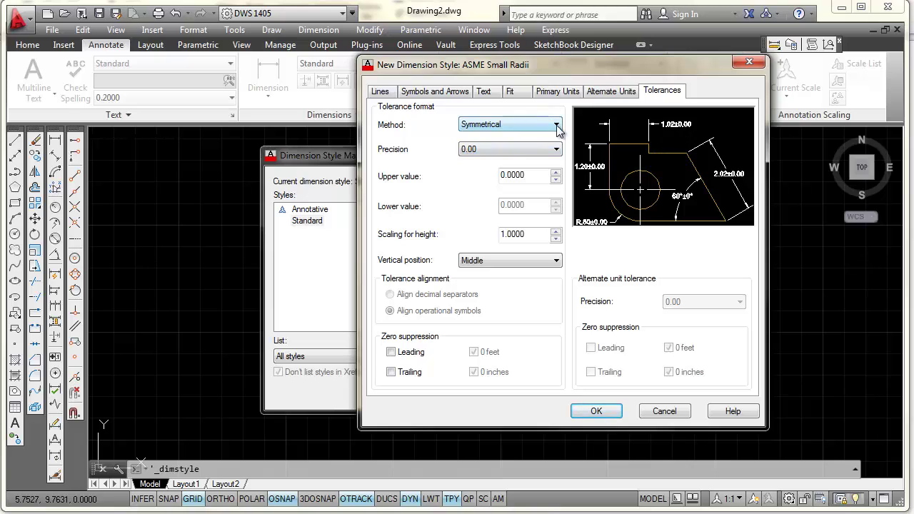
pyautogui.click(557, 125)
pyautogui.click(492, 164)
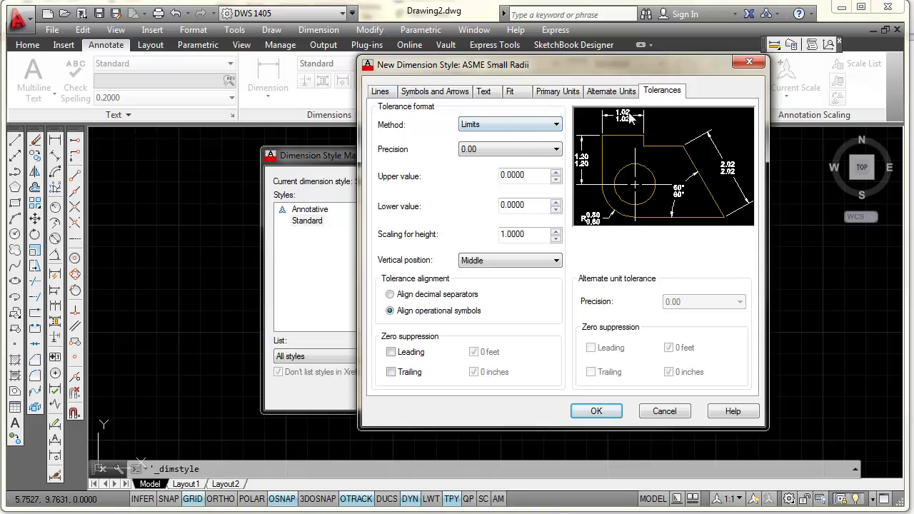
pyautogui.click(558, 126)
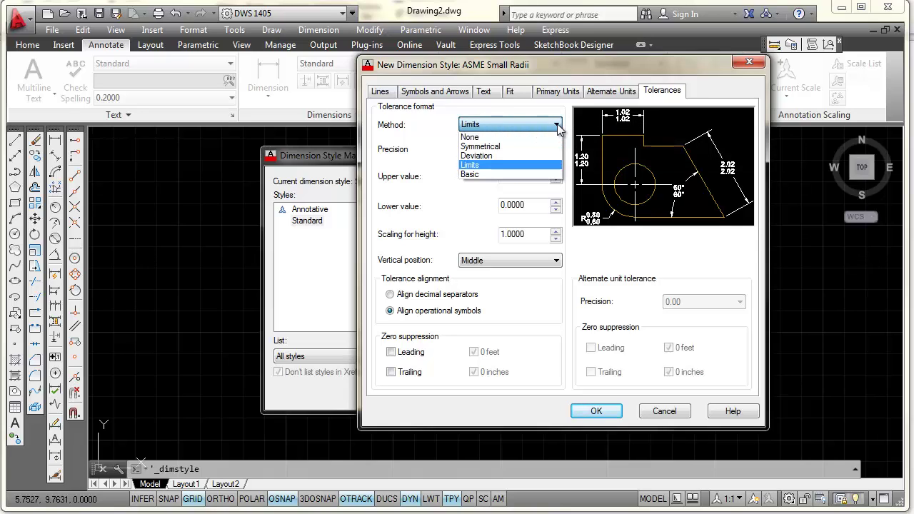
pyautogui.click(475, 136)
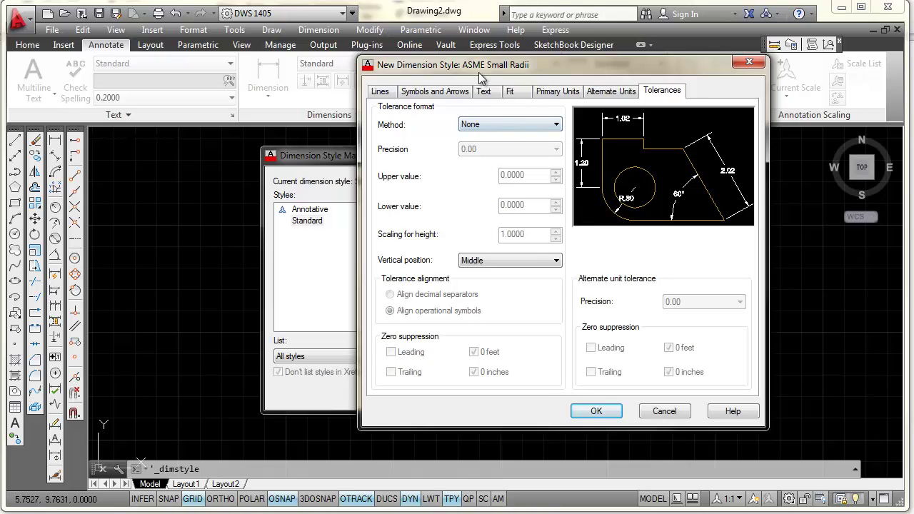
# Save ASME Small Radii with OK and set it as the current dimension style
pyautogui.click(596, 412)
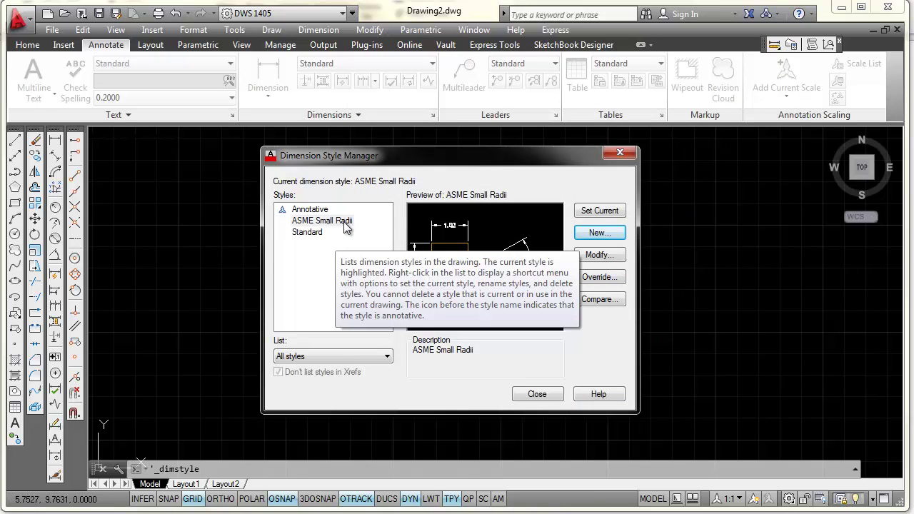
pyautogui.click(342, 223)
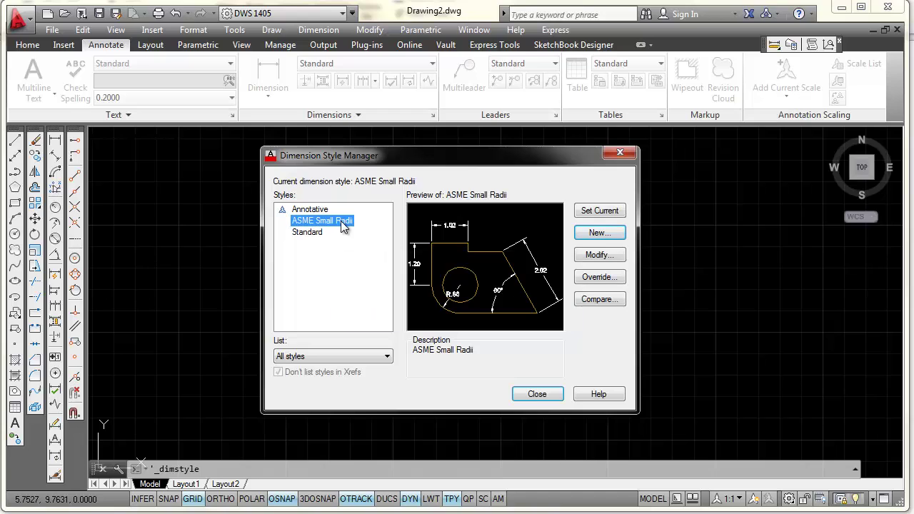
pyautogui.click(607, 211)
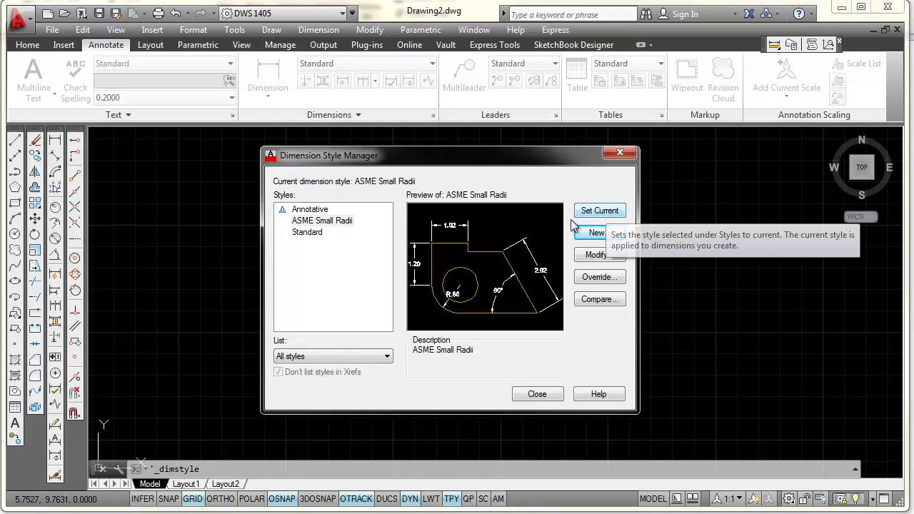
pyautogui.click(380, 269)
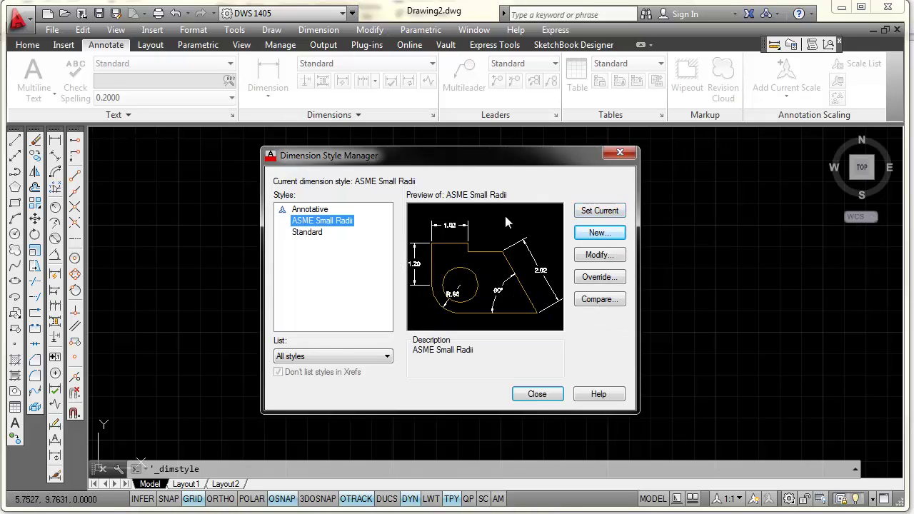
pyautogui.click(579, 213)
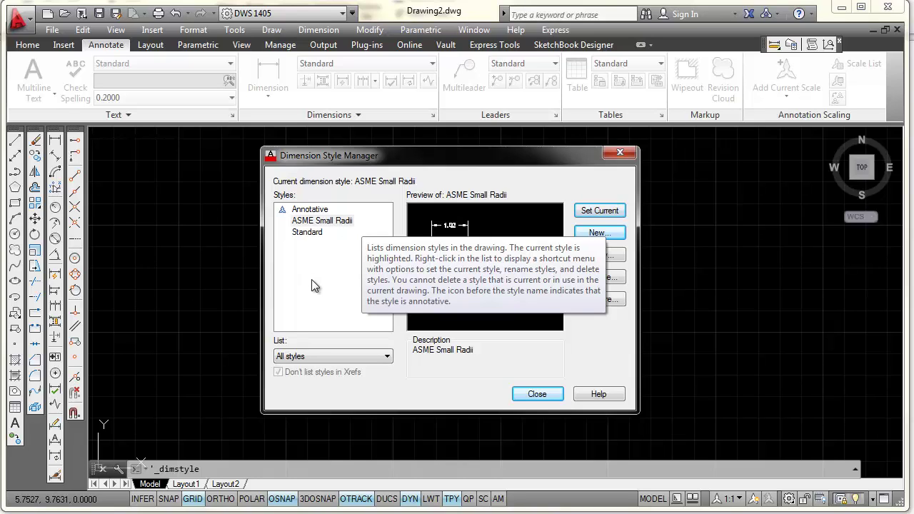
pyautogui.click(599, 234)
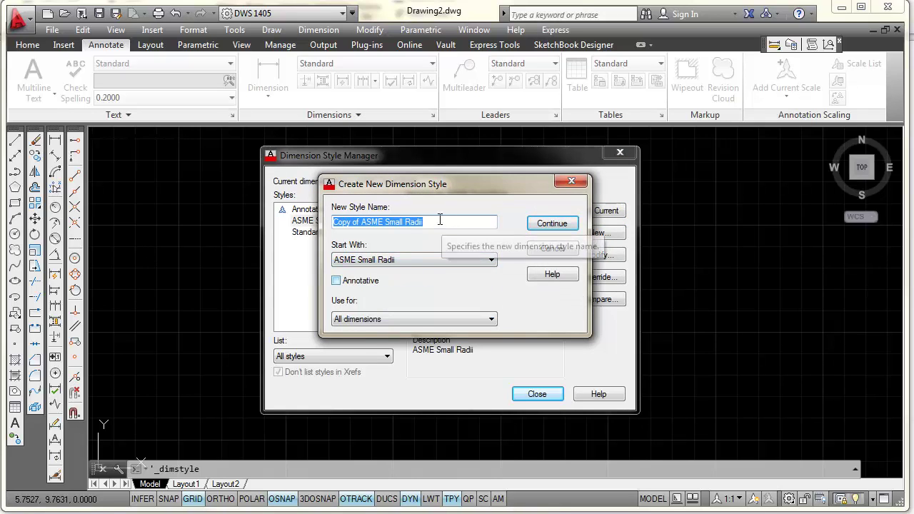
# Trim the suggested name to 'ASME Large Radii' by deleting 'Copy of' and 'Small', then continue
pyautogui.click(363, 222)
pyautogui.keyDown('shift'); pyautogui.click(330, 222); pyautogui.keyUp('shift')
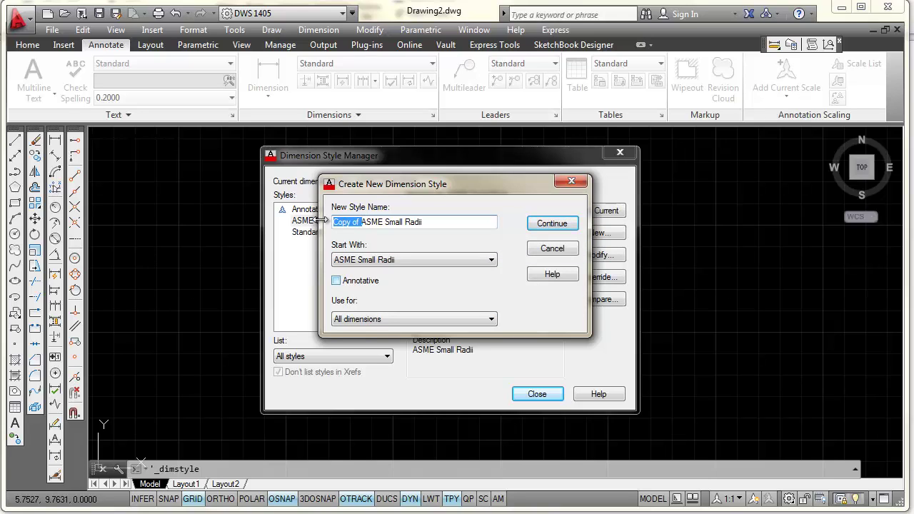
pyautogui.press('Delete')
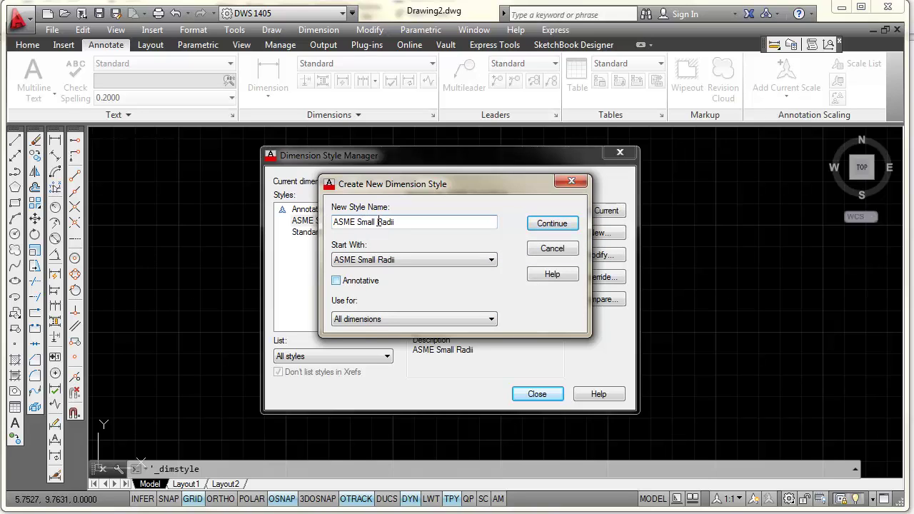
pyautogui.moveTo(379, 222); pyautogui.dragTo(360, 221)
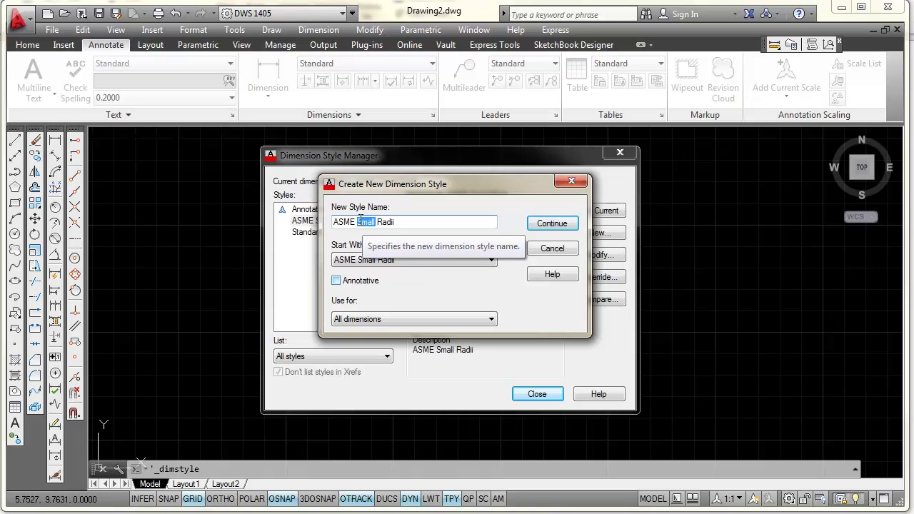
pyautogui.press('Delete')
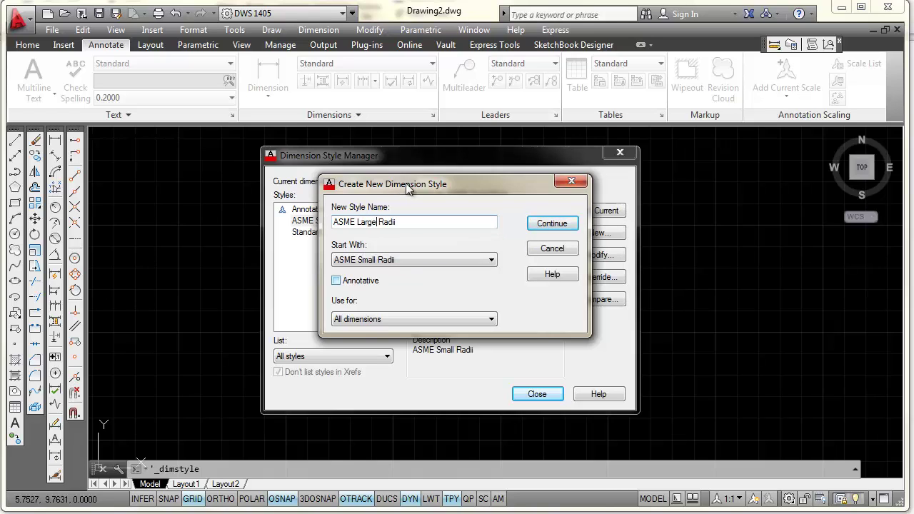
pyautogui.click(551, 222)
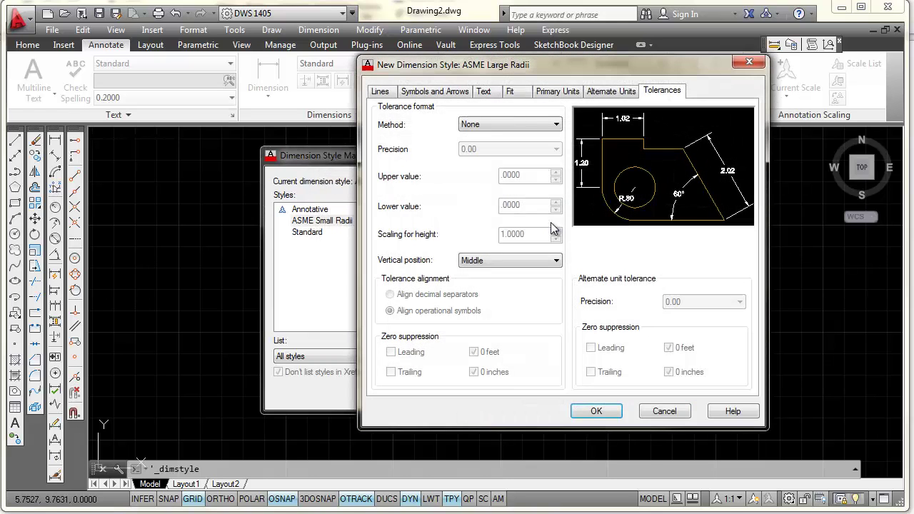
# Under Fit, enable 'Draw dim line between ext lines' and save the style with OK
pyautogui.click(522, 93)
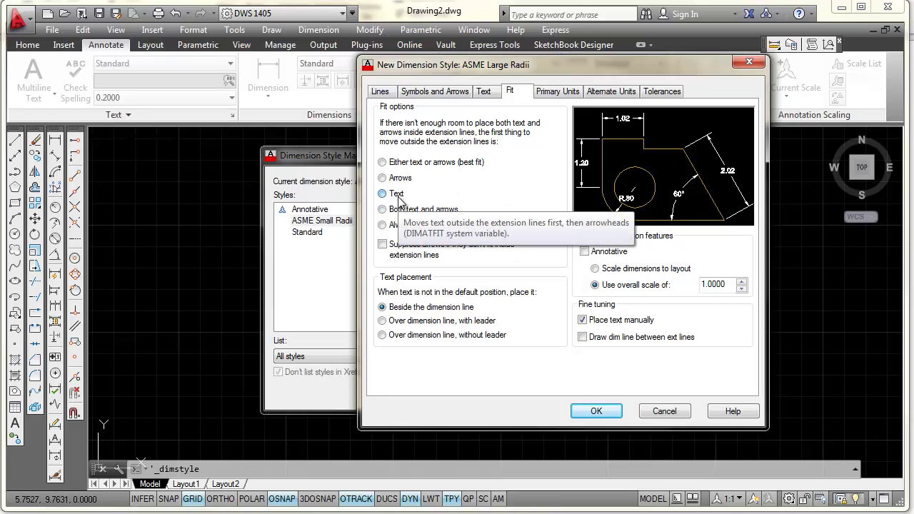
pyautogui.click(583, 338)
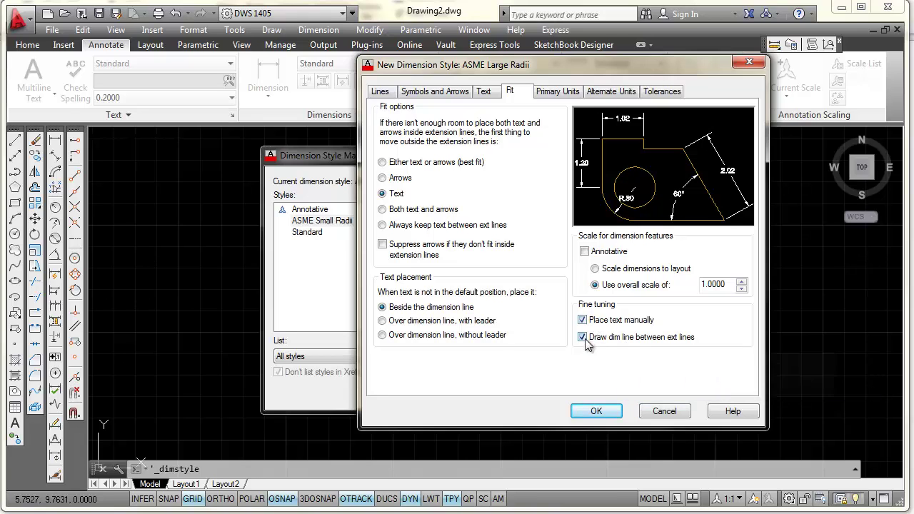
pyautogui.click(599, 411)
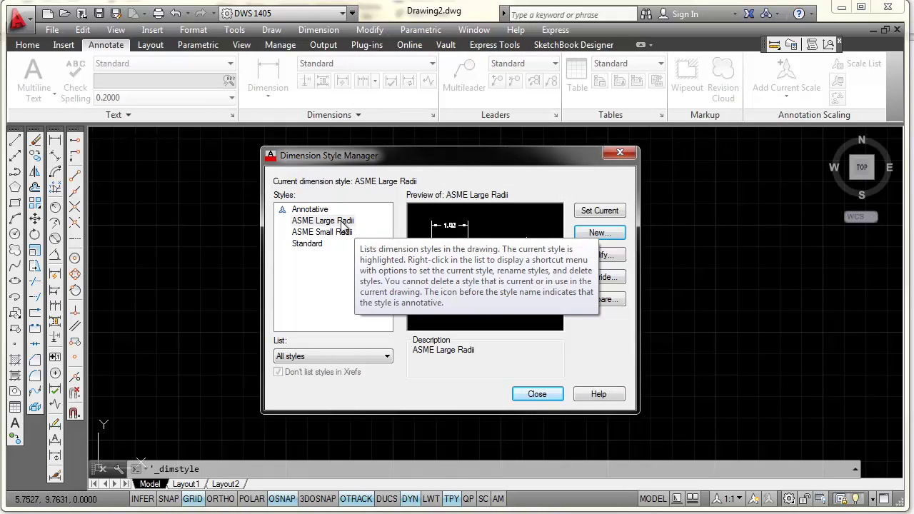
# Set ASME Small Radii as current and close the Dimension Style Manager
pyautogui.click(339, 235)
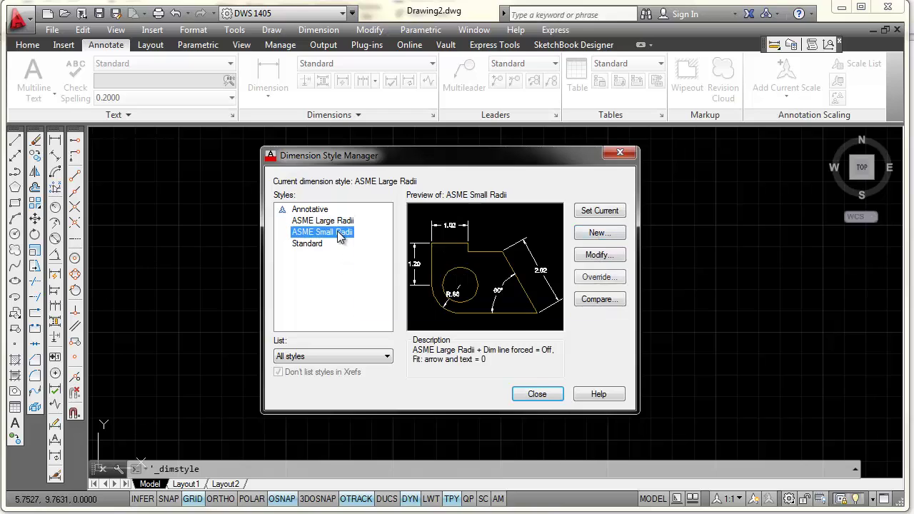
pyautogui.click(616, 211)
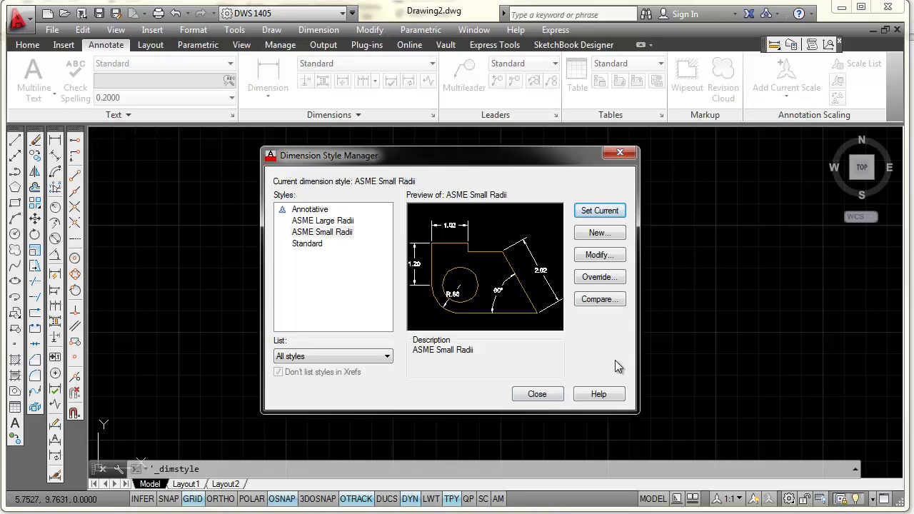
pyautogui.click(536, 394)
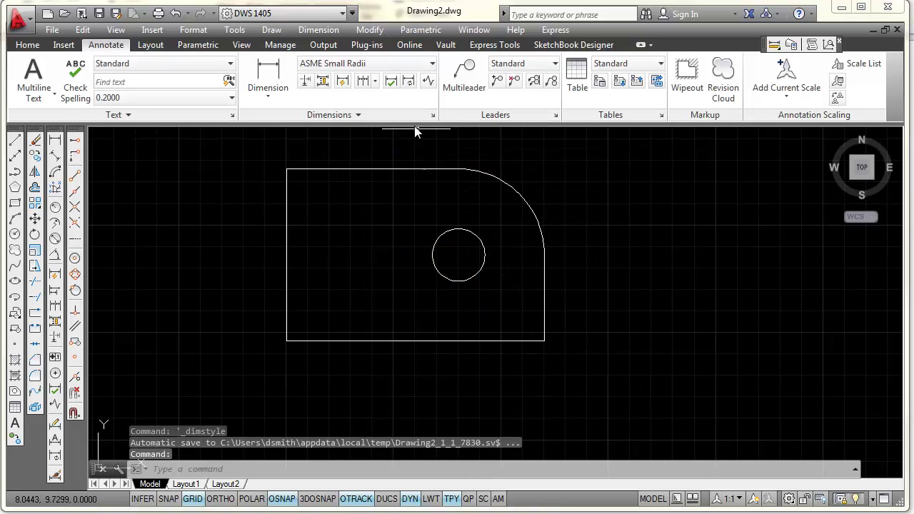
# Add a 4.00 horizontal dimension from the bottom-left corner to the hole's bottom quadrant, placed below
pyautogui.click(27, 45)
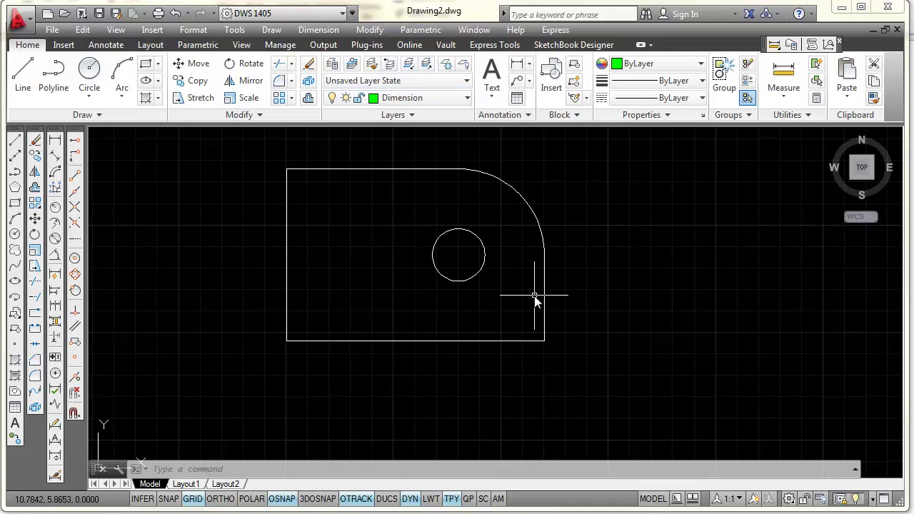
pyautogui.moveTo(521, 292); pyautogui.dragTo(519, 311, button='middle')
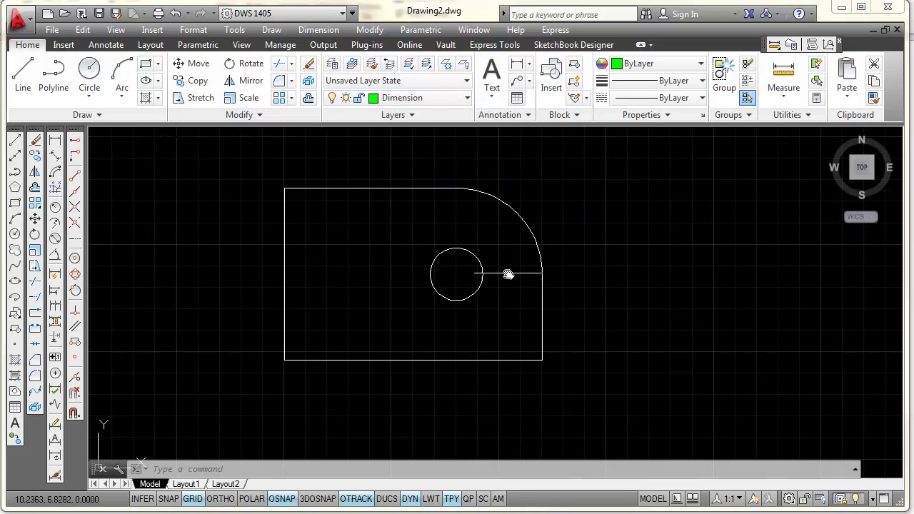
pyautogui.click(55, 144)
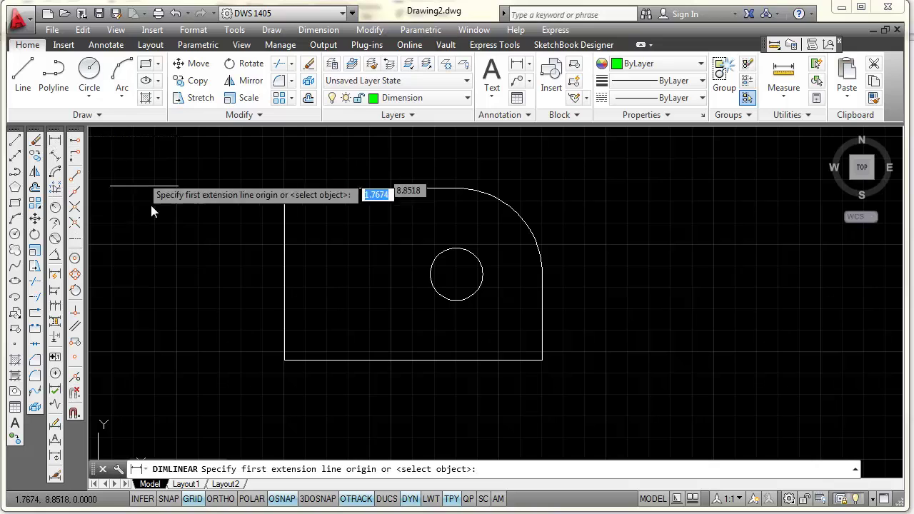
pyautogui.click(284, 362)
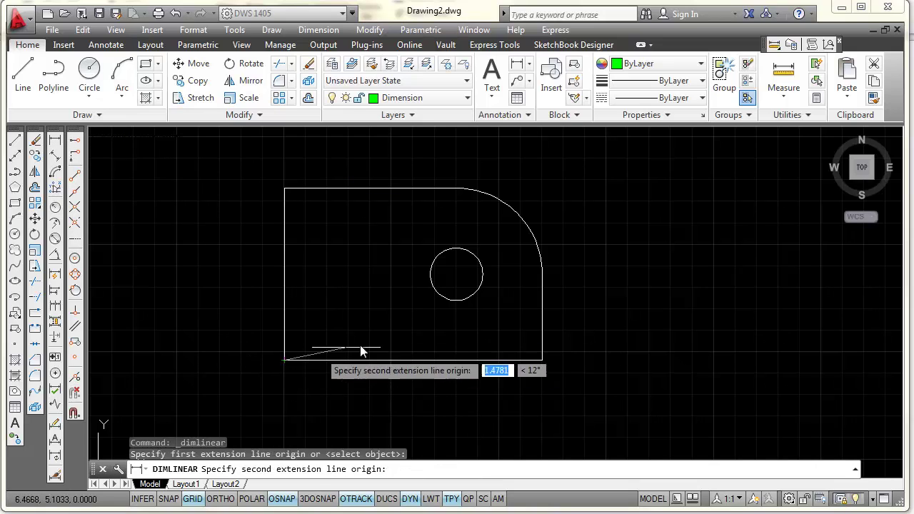
pyautogui.click(459, 302)
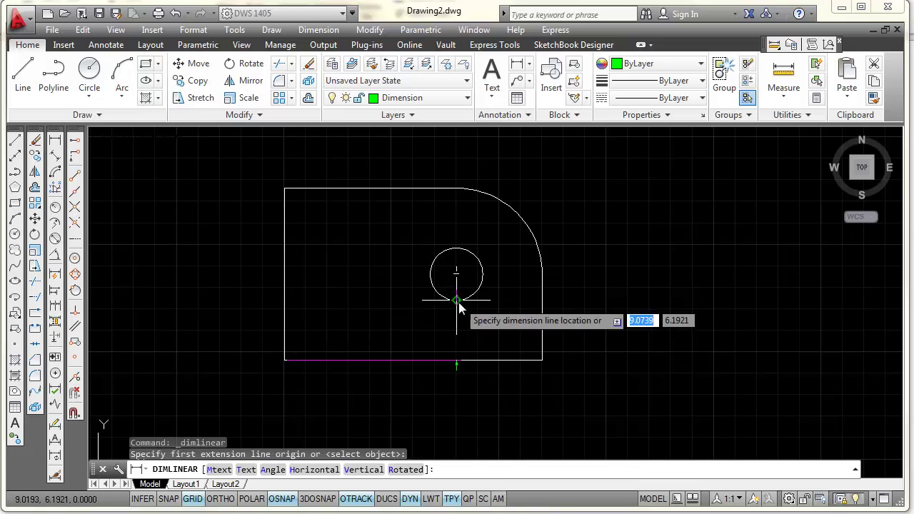
pyautogui.click(363, 380)
pyautogui.scroll(2, 384, 362)
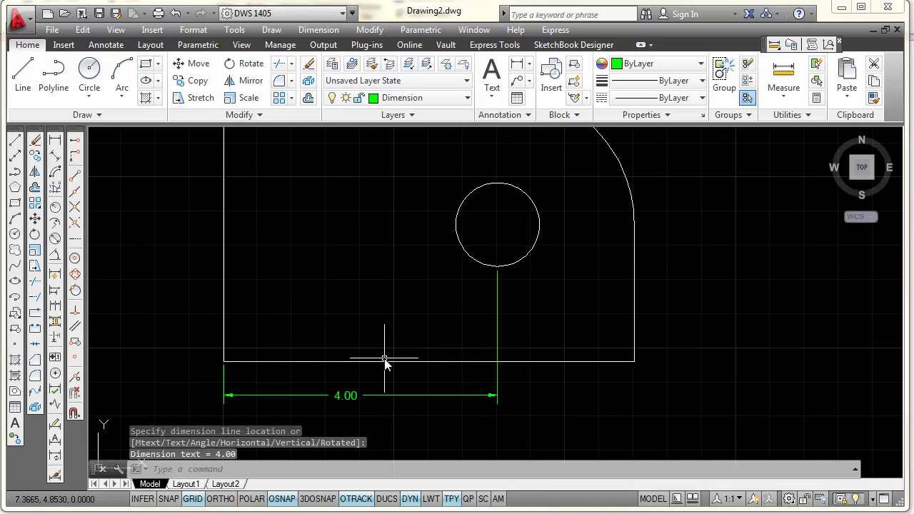
pyautogui.scroll(-2, 417, 333)
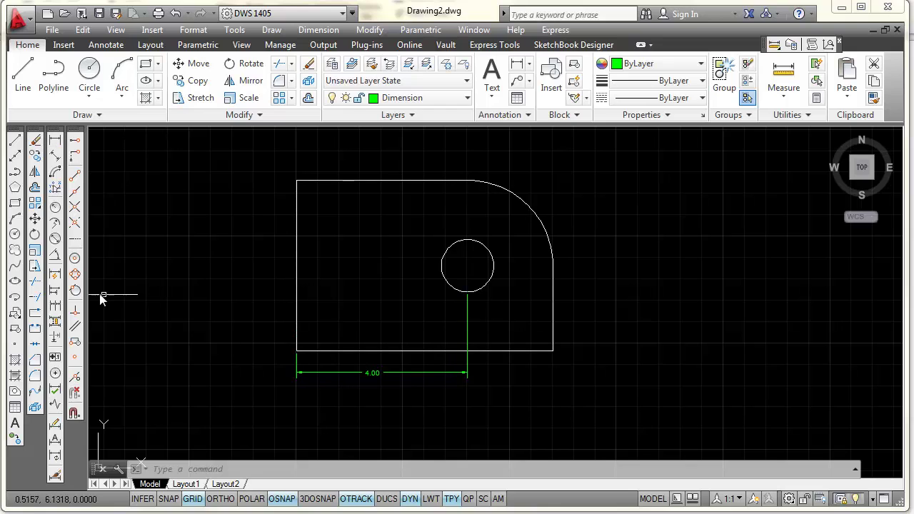
# Add a 6.00 baseline dimension to the part's bottom-right corner
pyautogui.click(55, 300)
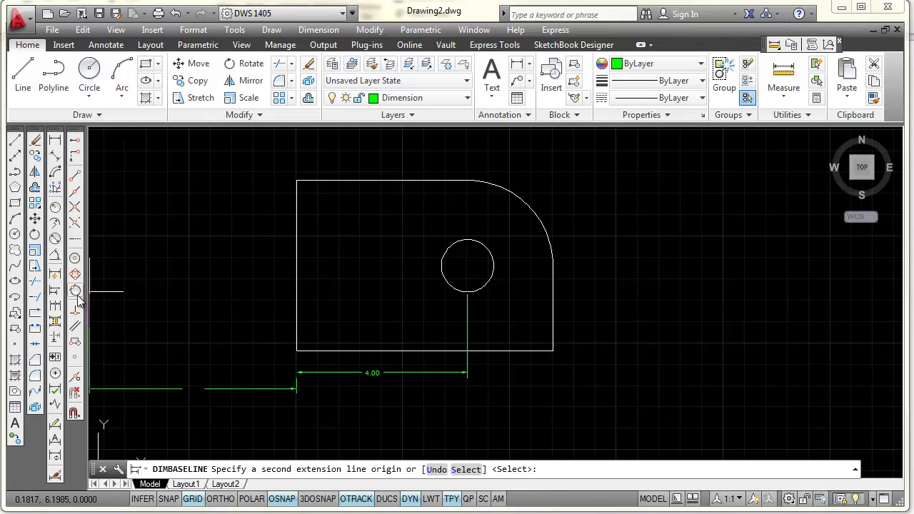
pyautogui.click(554, 355)
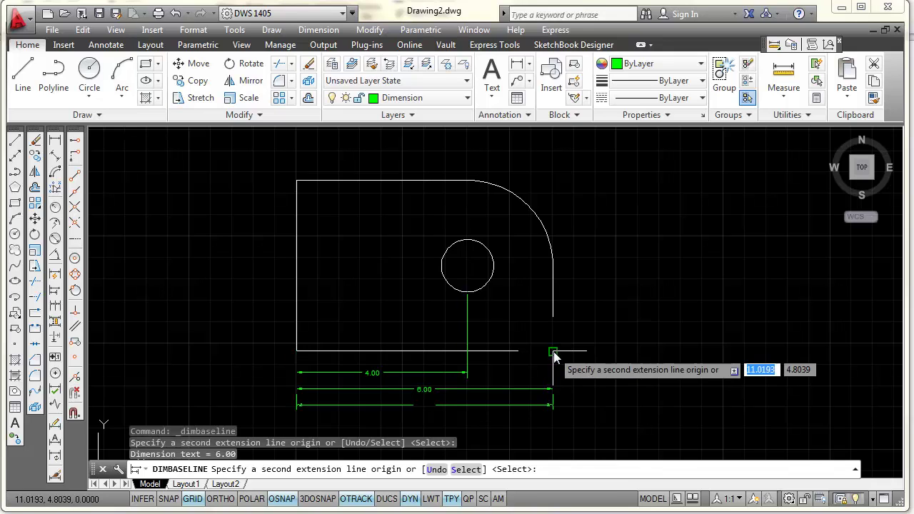
pyautogui.press('Escape')
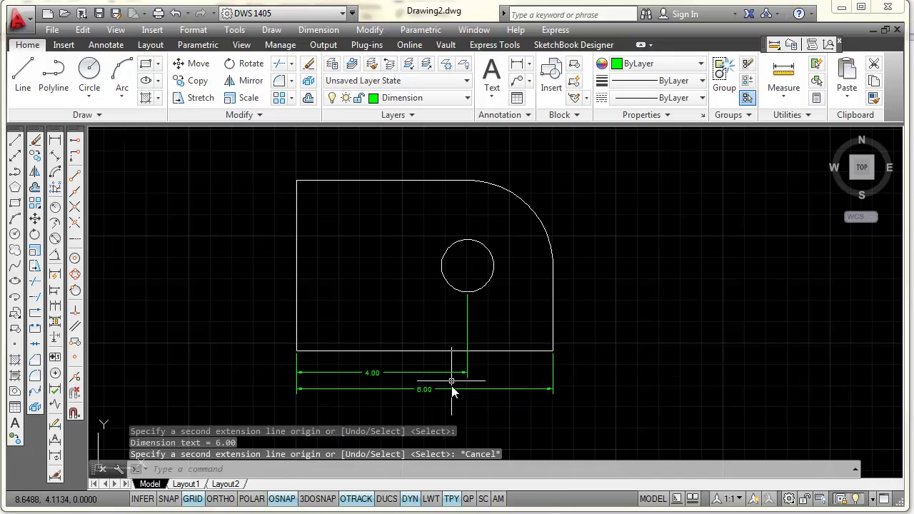
# Window-select the 4.00 and 6.00 bottom dimensions and delete them
pyautogui.scroll(2, 457, 394)
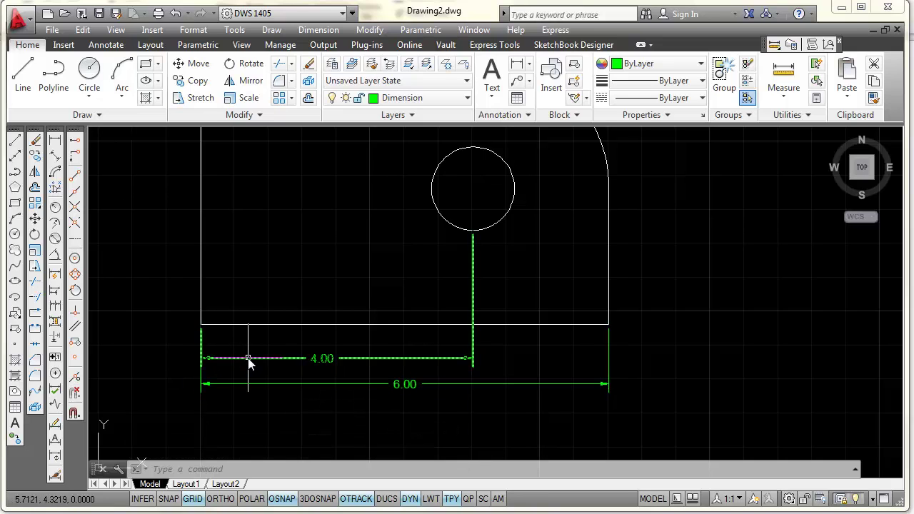
pyautogui.click(300, 348)
pyautogui.click(225, 391)
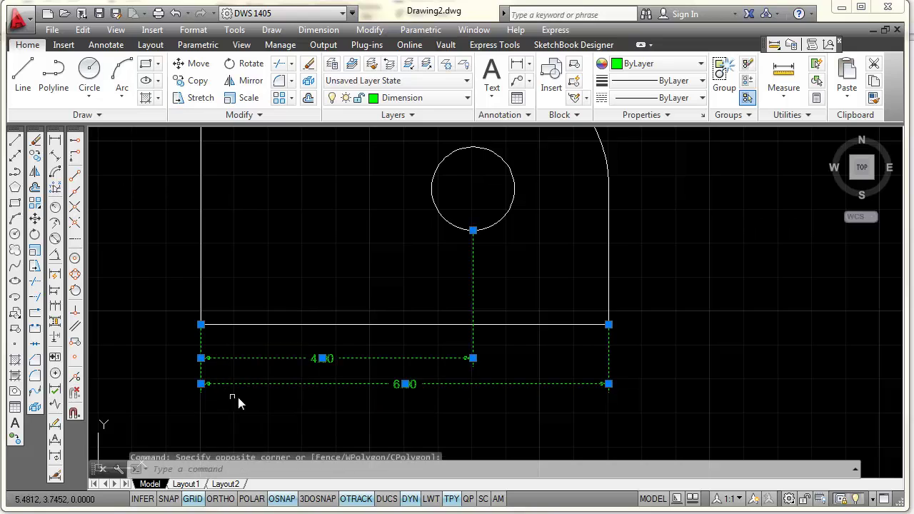
pyautogui.press('Delete')
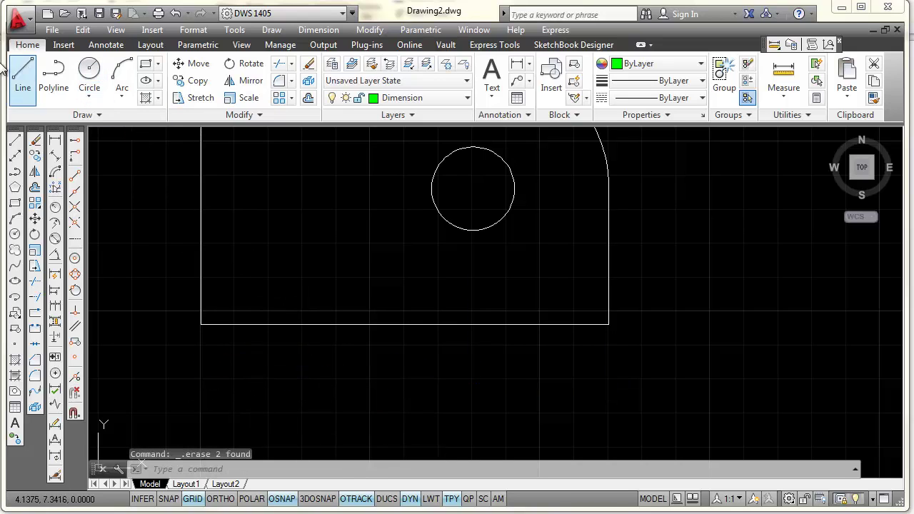
# Dimension 4.00 from the bottom-left corner to below the hole centre, plus a 6.00 baseline overall width
pyautogui.click(55, 143)
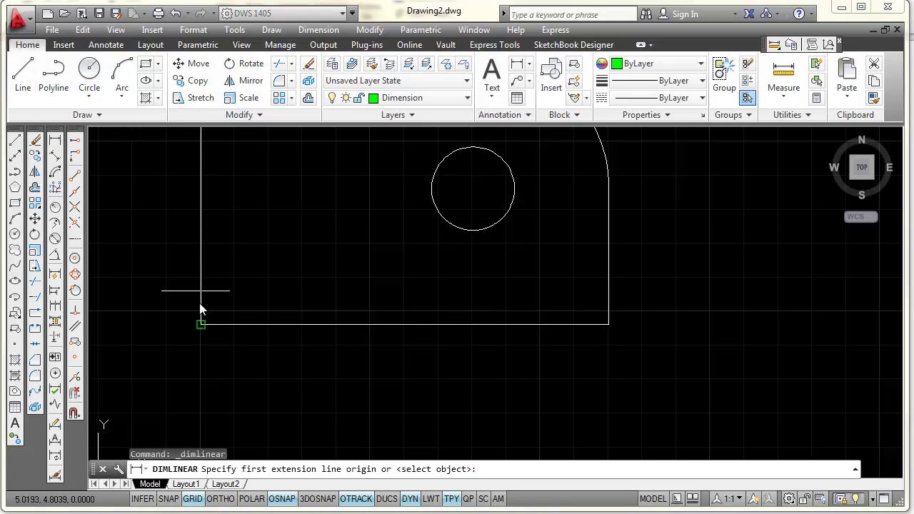
pyautogui.click(201, 324)
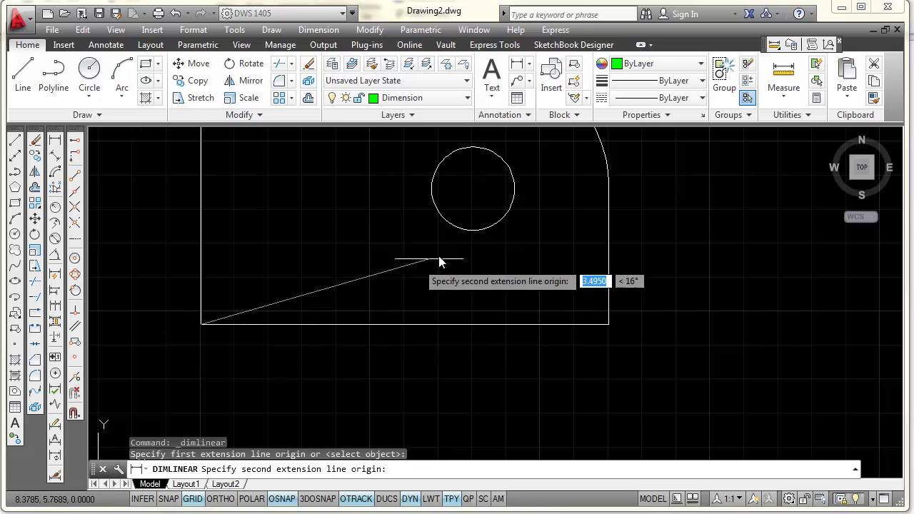
pyautogui.click(473, 234)
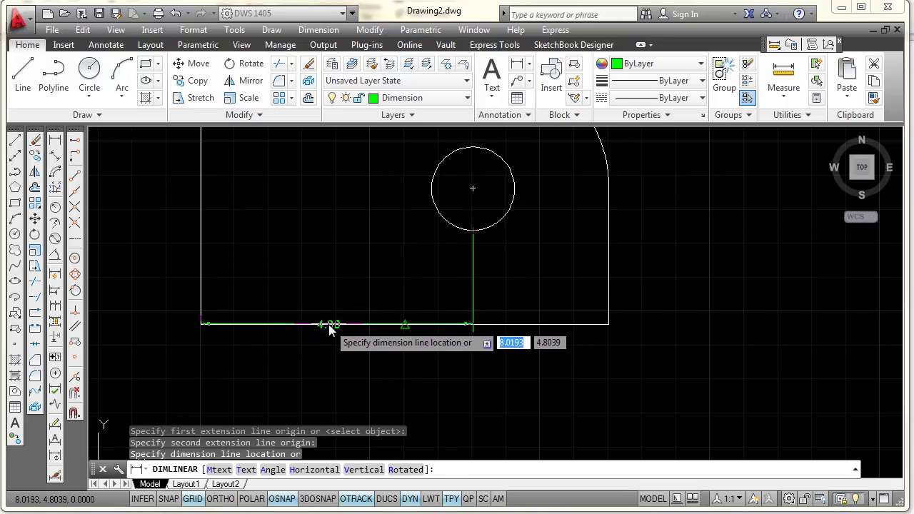
pyautogui.click(325, 367)
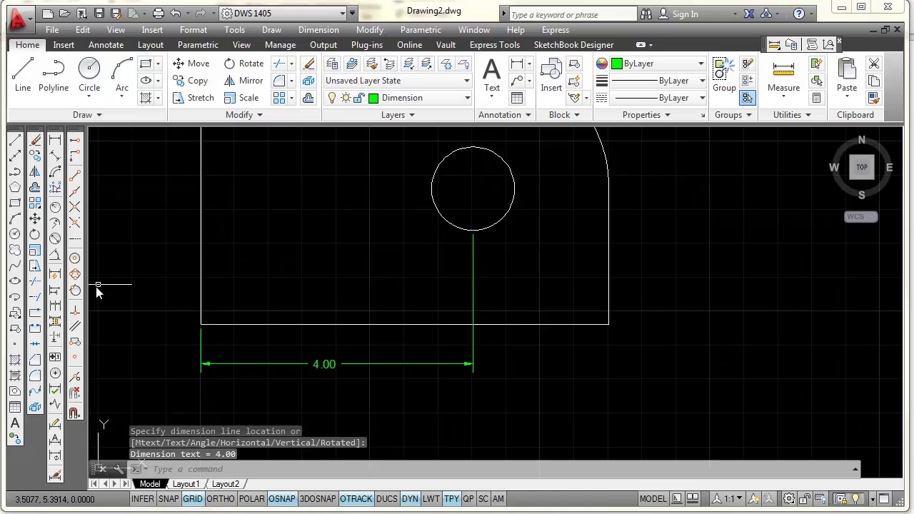
pyautogui.click(55, 301)
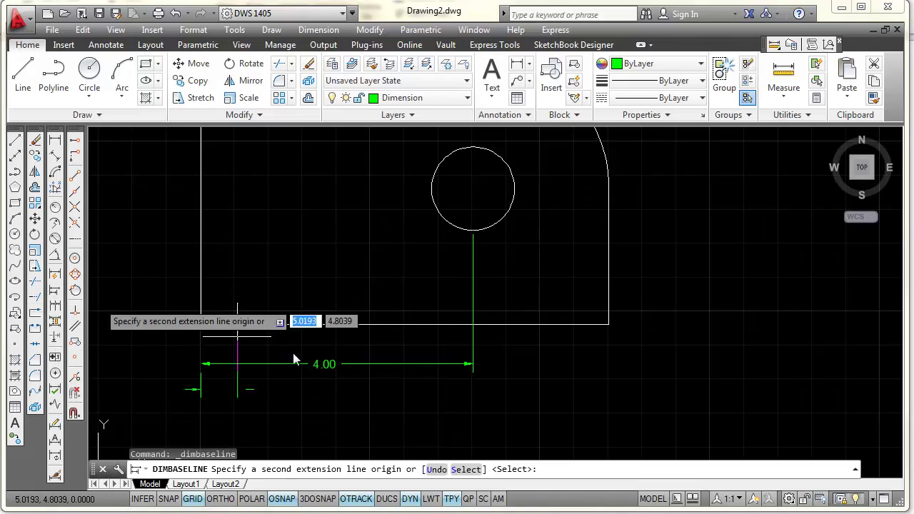
pyautogui.click(609, 329)
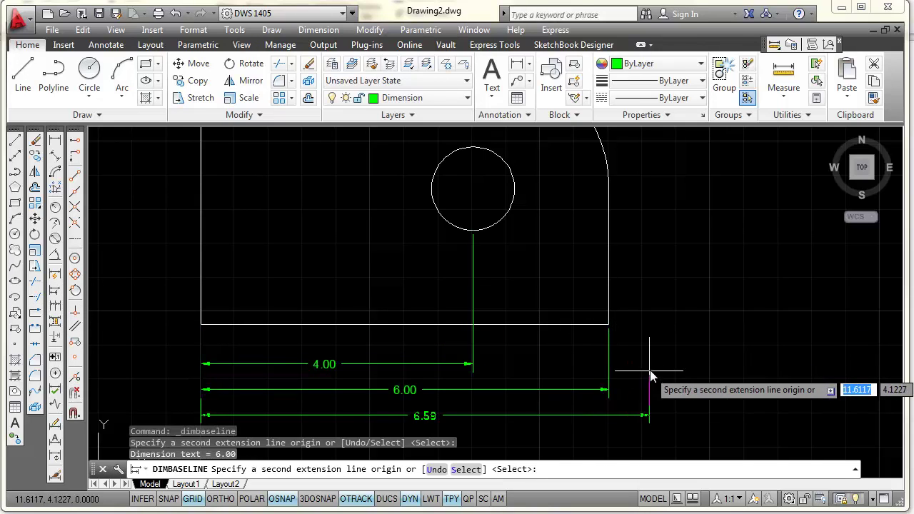
pyautogui.press('Escape')
pyautogui.scroll(-3, 735, 328)
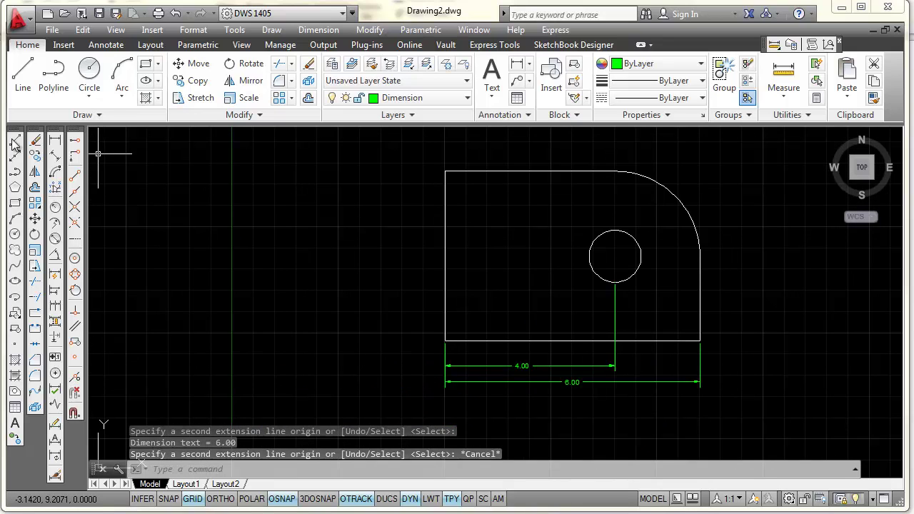
# Place a 2.00 vertical dimension to the hole centre and a 4.00 baseline overall height, left of the part
pyautogui.click(57, 142)
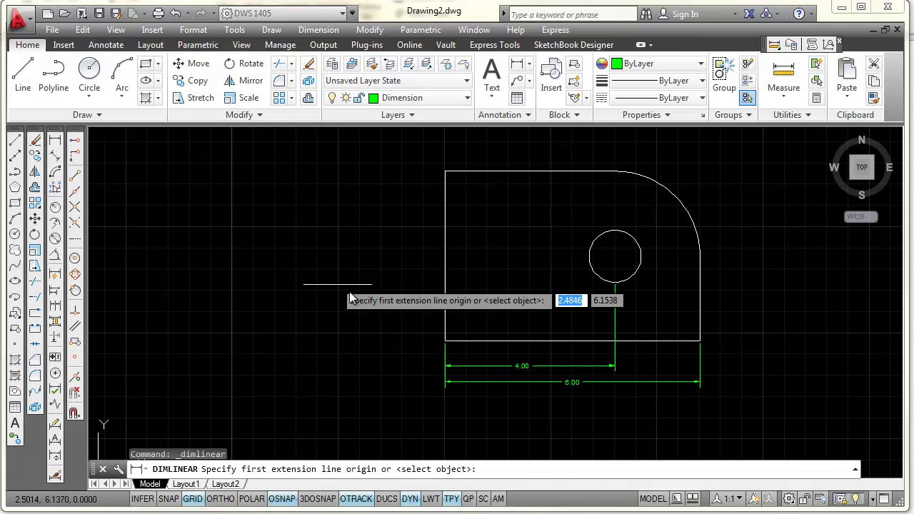
pyautogui.click(445, 341)
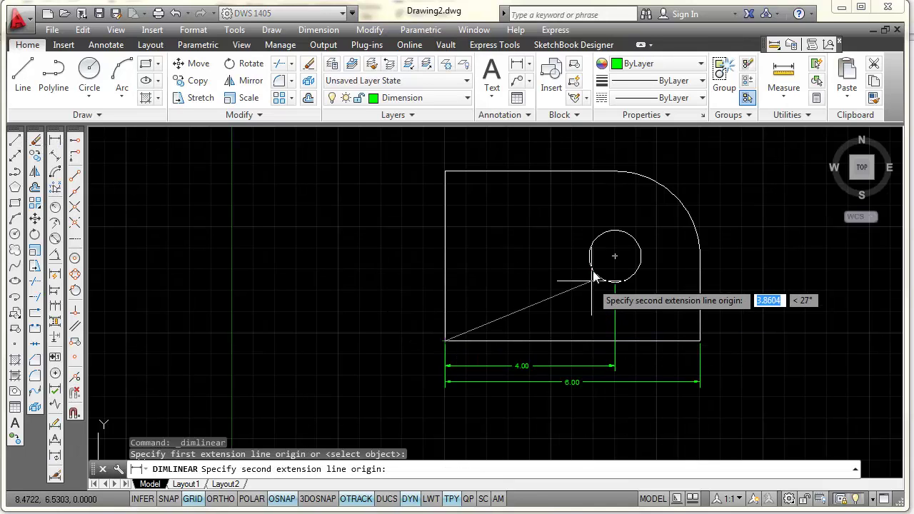
pyautogui.click(592, 256)
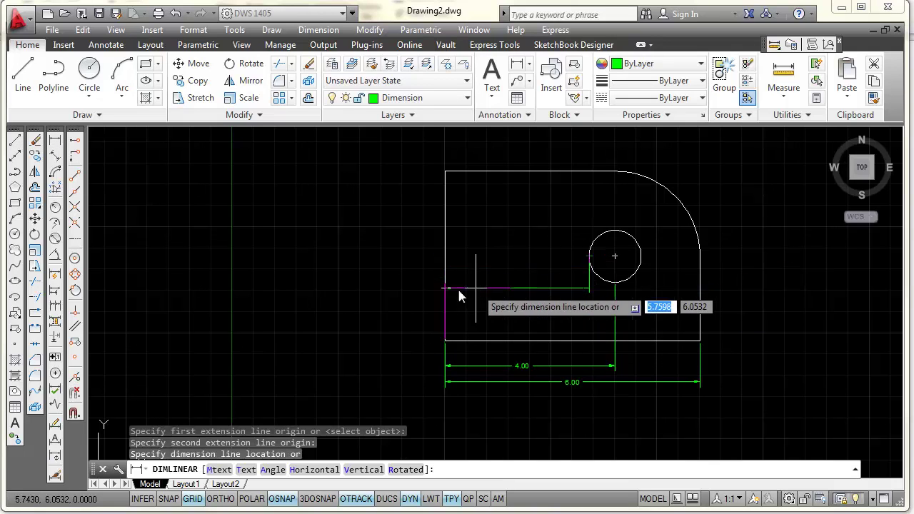
pyautogui.click(418, 304)
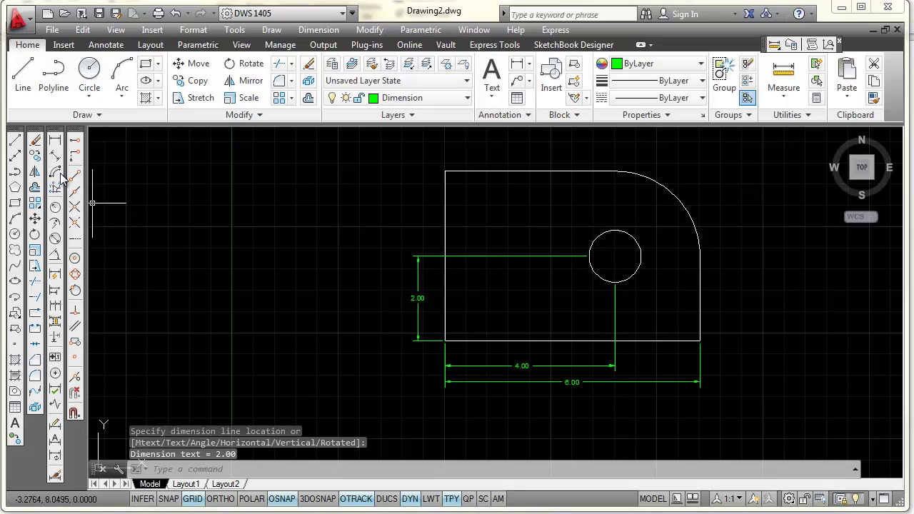
pyautogui.click(55, 306)
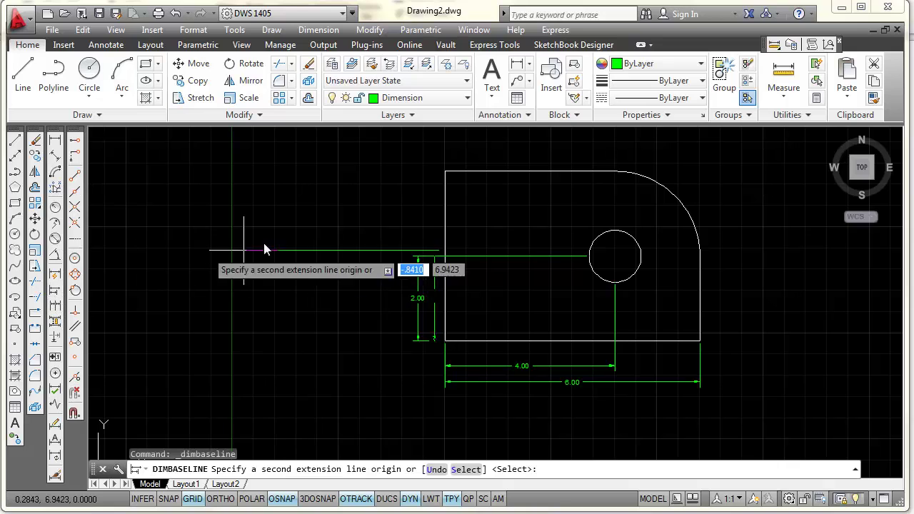
pyautogui.click(444, 172)
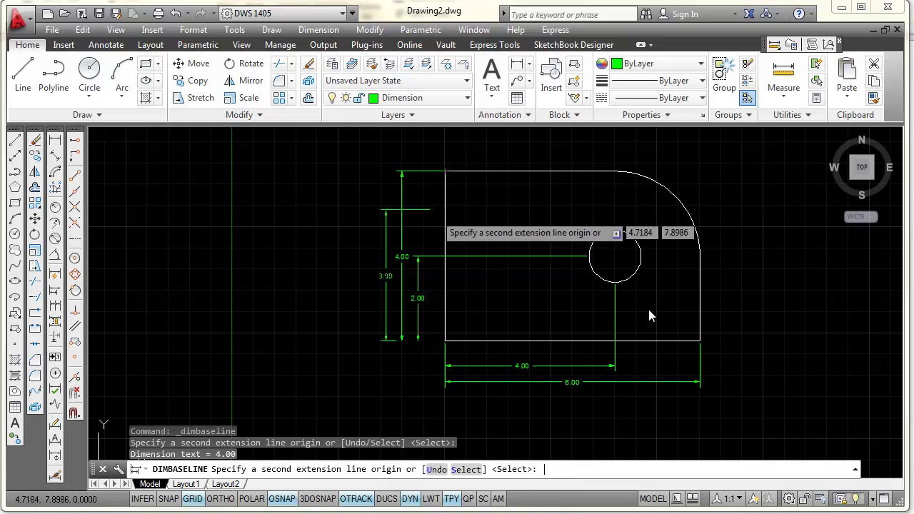
pyautogui.press('Escape')
pyautogui.scroll(2, 445, 275)
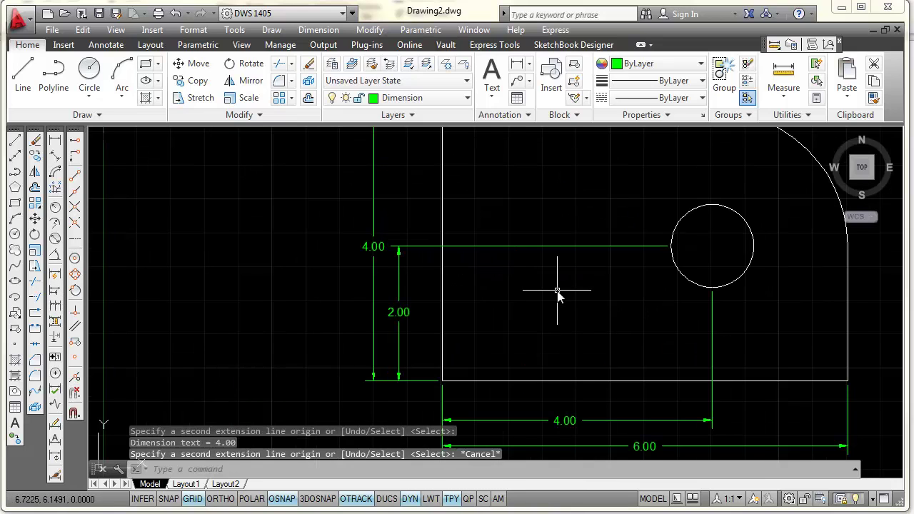
pyautogui.scroll(-2, 559, 297)
pyautogui.moveTo(701, 281)
pyautogui.mouseDown(button='middle')
pyautogui.moveTo(605, 305)
pyautogui.moveTo(567, 273)
pyautogui.mouseUp(button='middle')
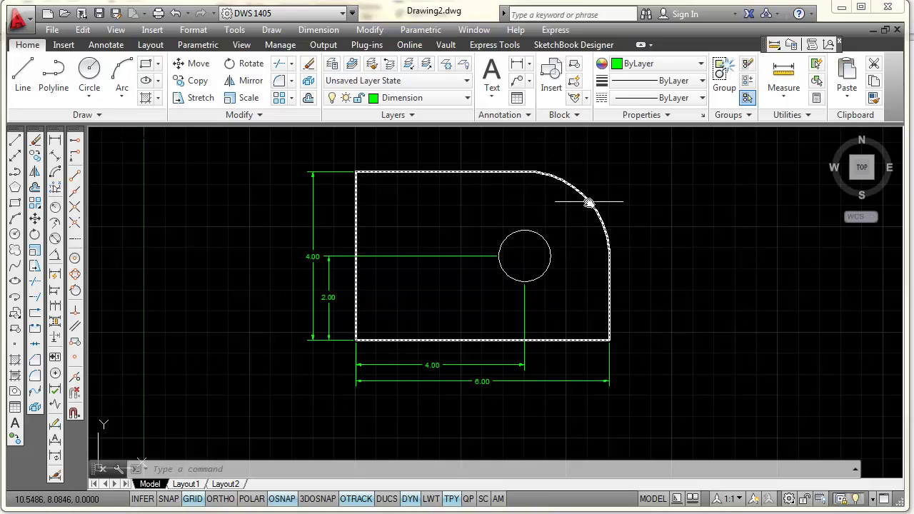
pyautogui.moveTo(591, 203)
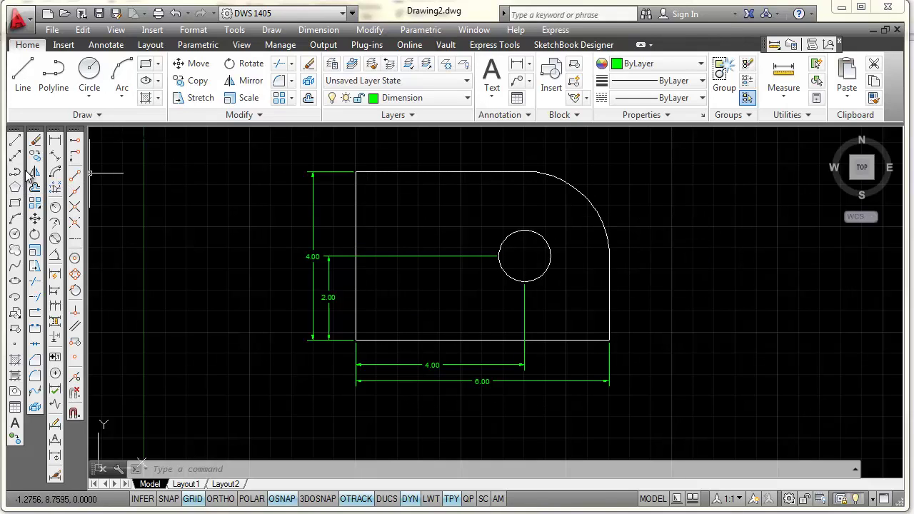
# Dimension the top-right corner arc with DIMRADIUS, placing the R2.00 label above and right of it
pyautogui.click(56, 207)
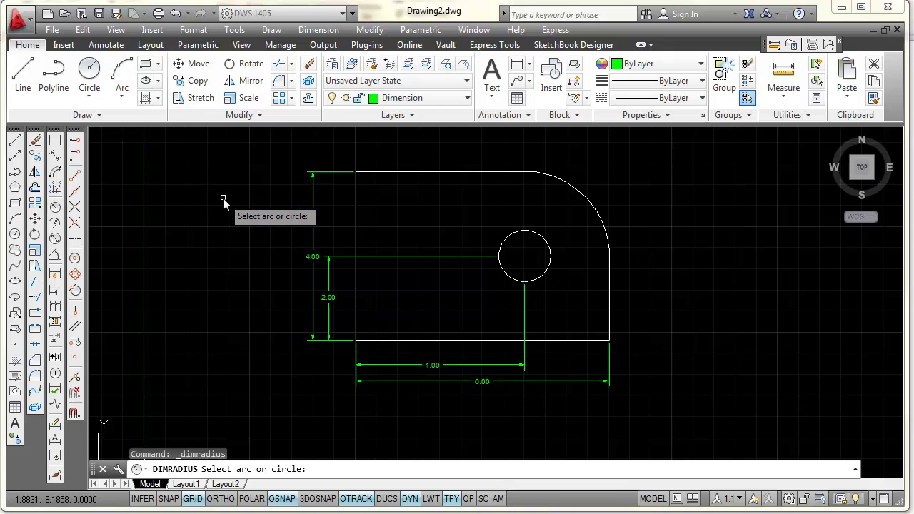
pyautogui.click(591, 207)
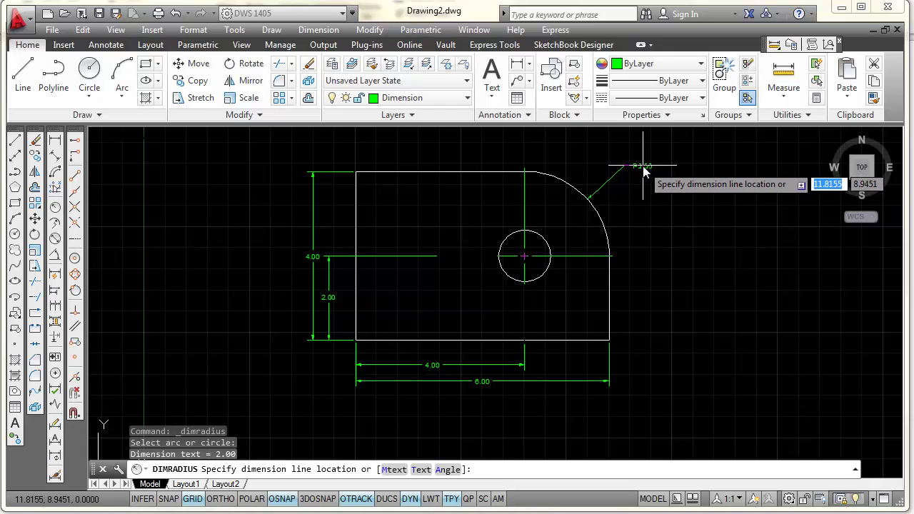
pyautogui.scroll(2, 643, 169)
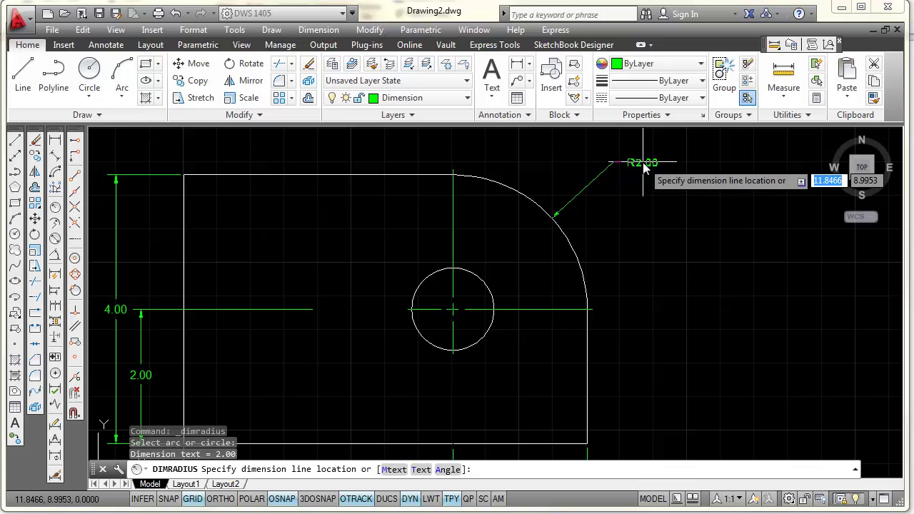
pyautogui.click(645, 165)
pyautogui.scroll(2, 708, 207)
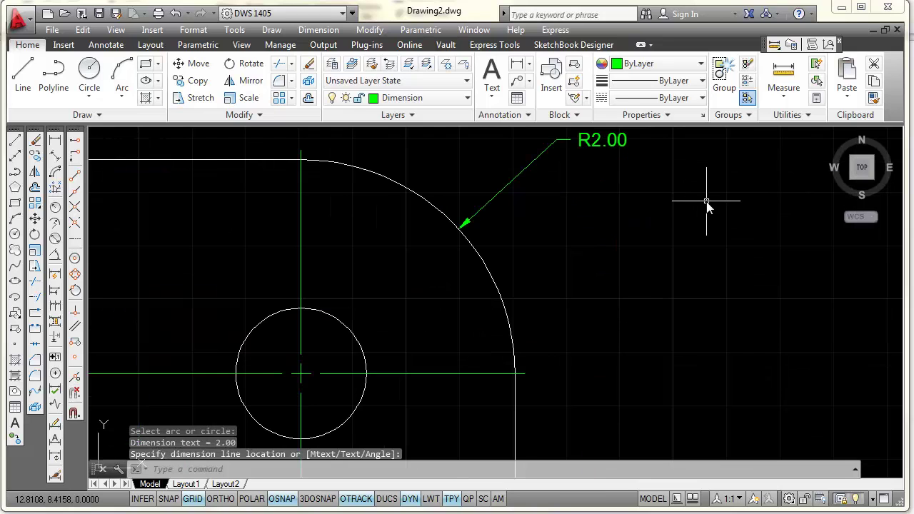
pyautogui.scroll(-2, 707, 207)
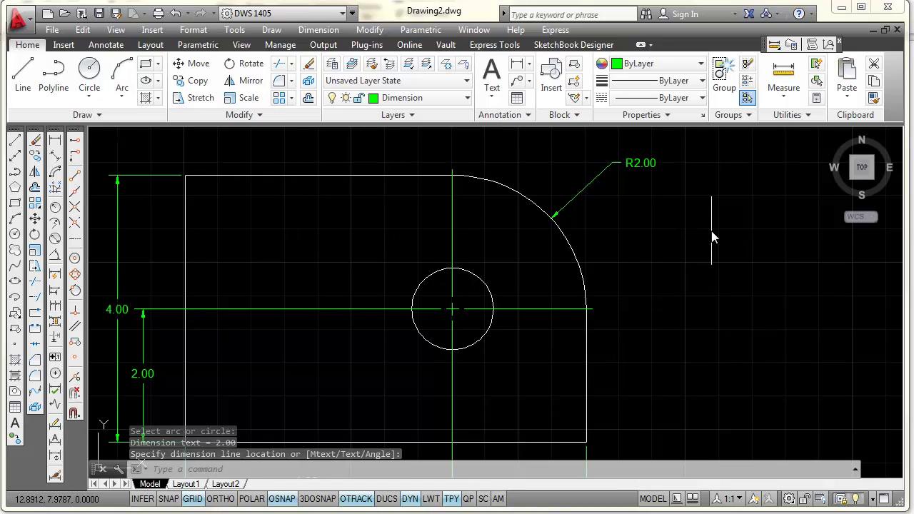
pyautogui.scroll(-2, 712, 239)
pyautogui.moveTo(704, 229); pyautogui.dragTo(698, 210, button='middle')
pyautogui.click(631, 182)
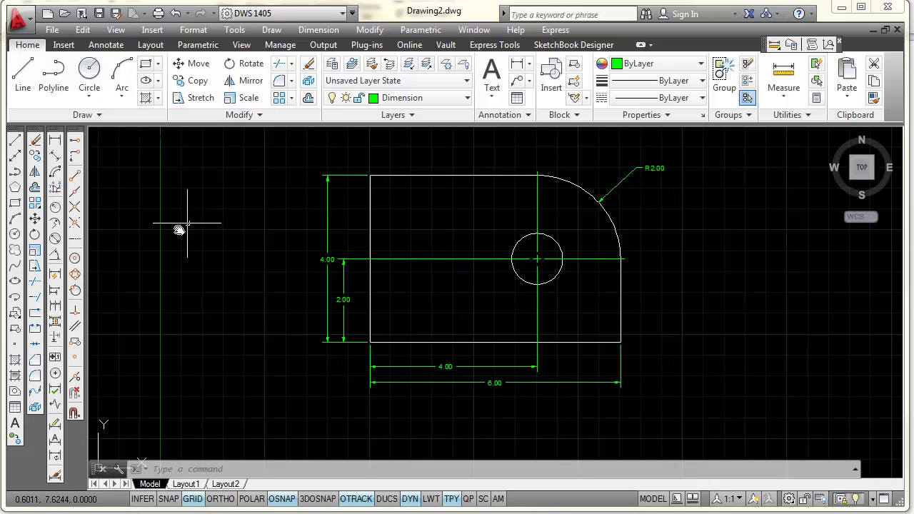
# Dimension the hole circle with DIMDIAMETER, placing the Ø1.22 label up and to the right
pyautogui.click(55, 239)
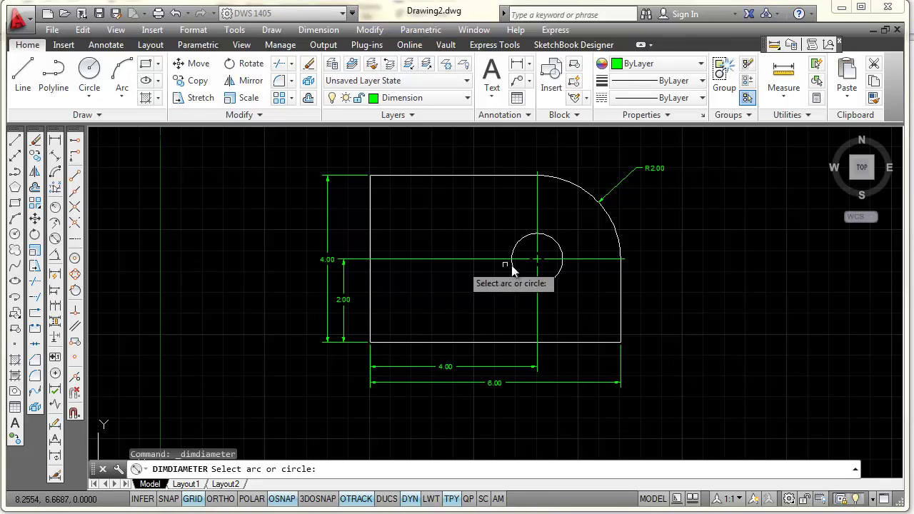
pyautogui.click(557, 247)
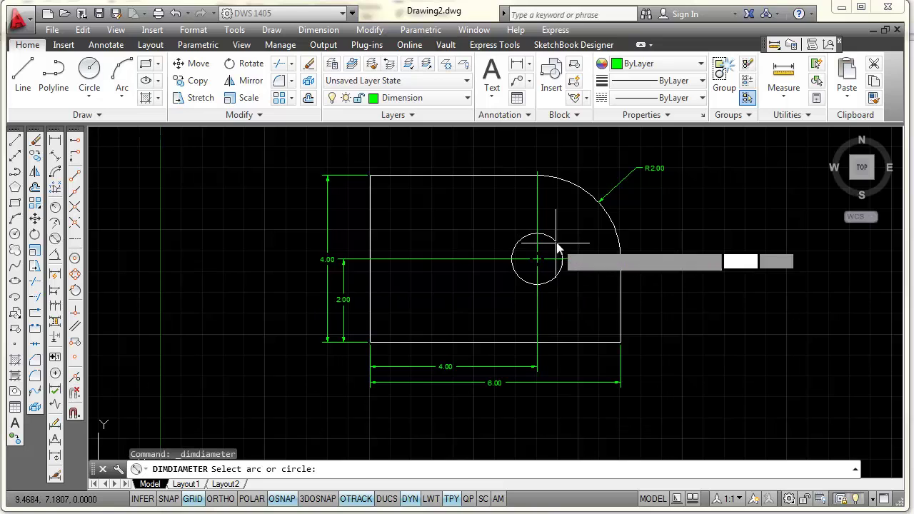
pyautogui.click(669, 205)
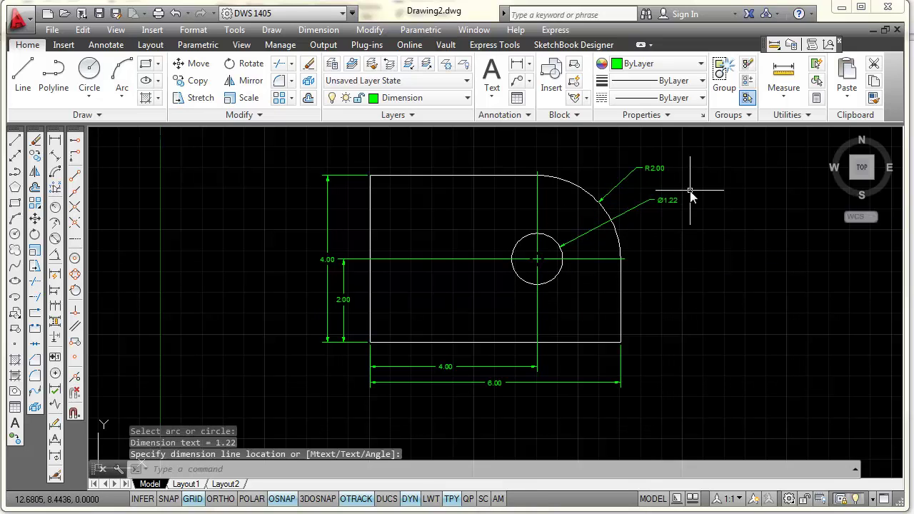
pyautogui.scroll(4, 690, 195)
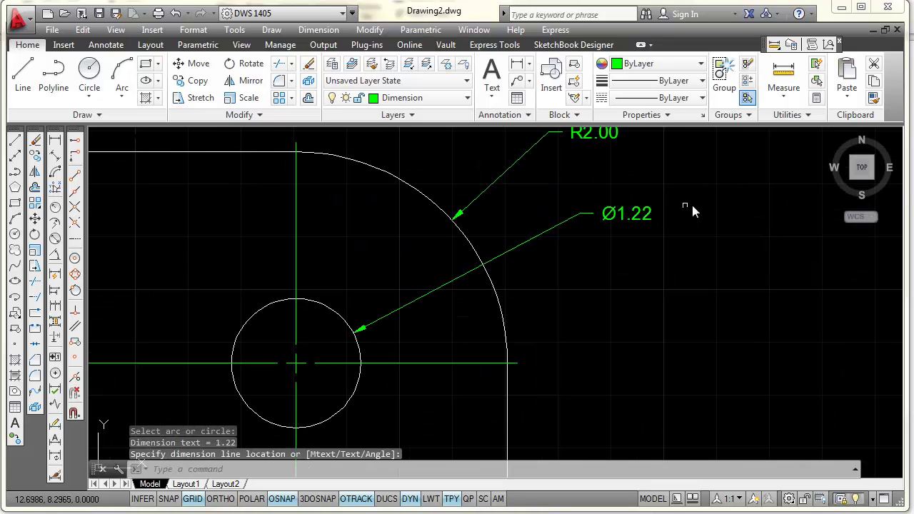
pyautogui.moveTo(705, 204); pyautogui.dragTo(713, 236, button='middle')
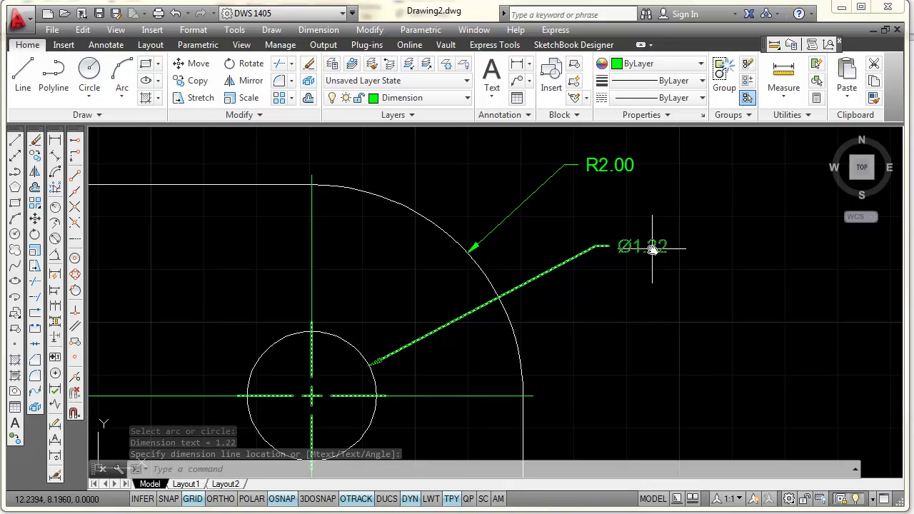
pyautogui.scroll(-2, 699, 188)
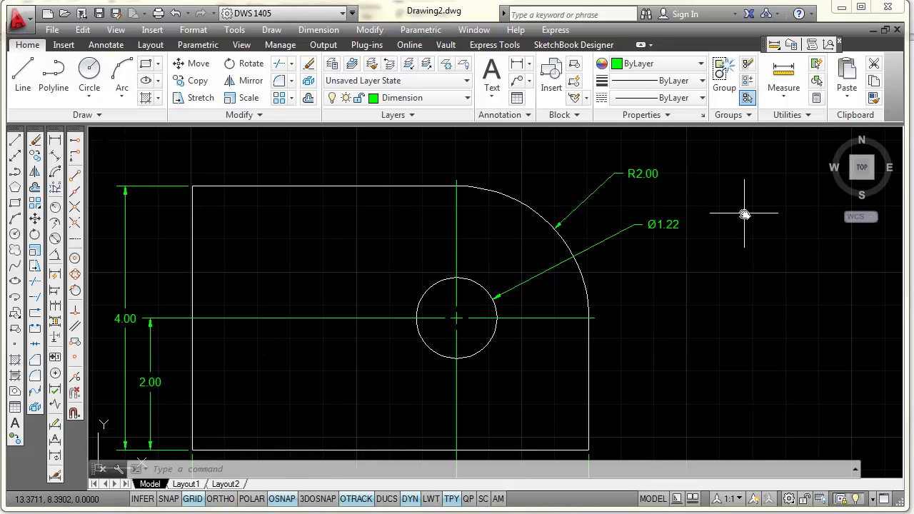
pyautogui.scroll(-2, 744, 214)
pyautogui.moveTo(737, 205); pyautogui.dragTo(729, 191, button='middle')
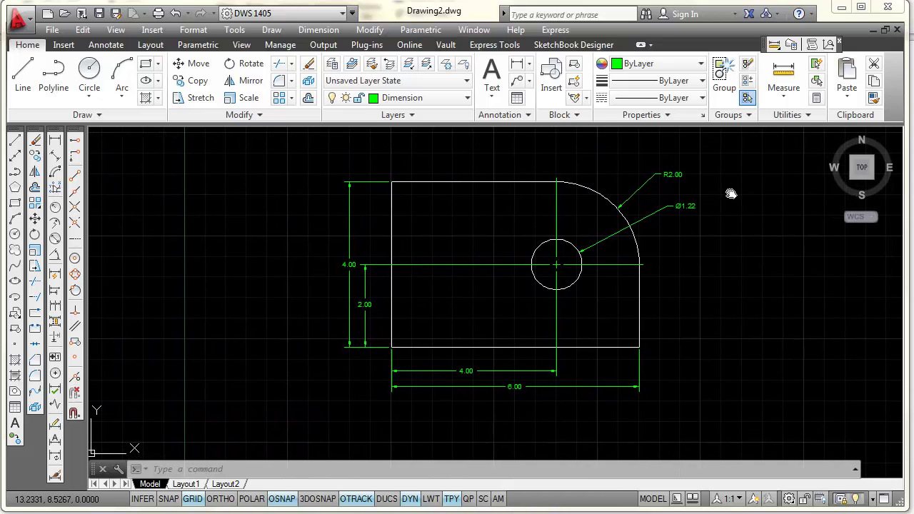
pyautogui.scroll(2, 658, 242)
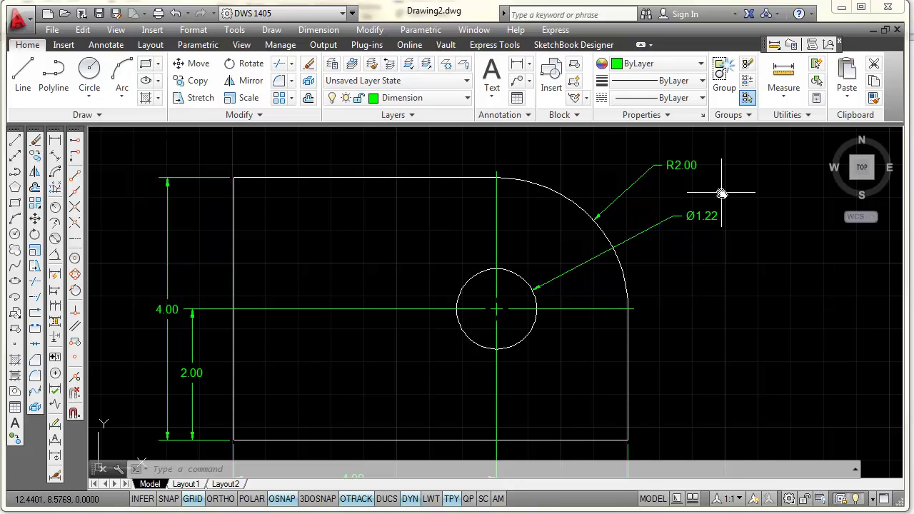
# Switch the R2.00 radius dimension to the ASME Large Radii style
pyautogui.click(107, 45)
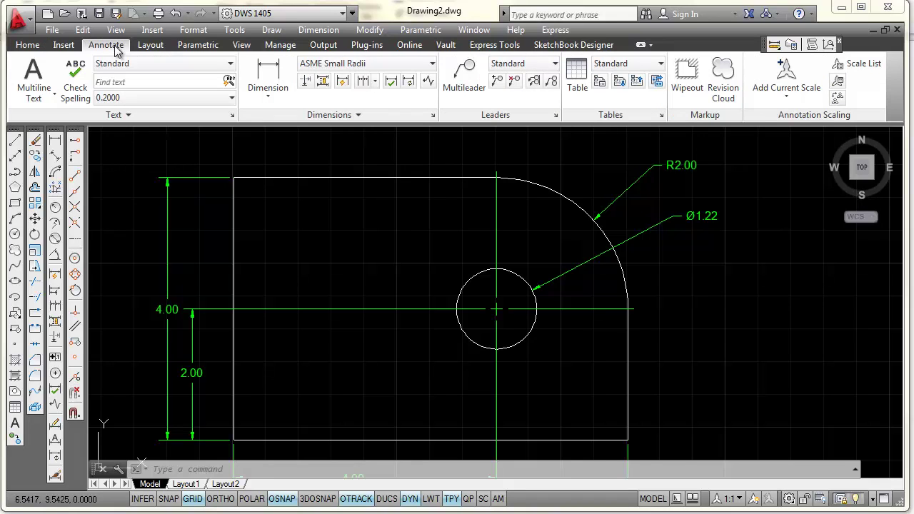
pyautogui.click(640, 188)
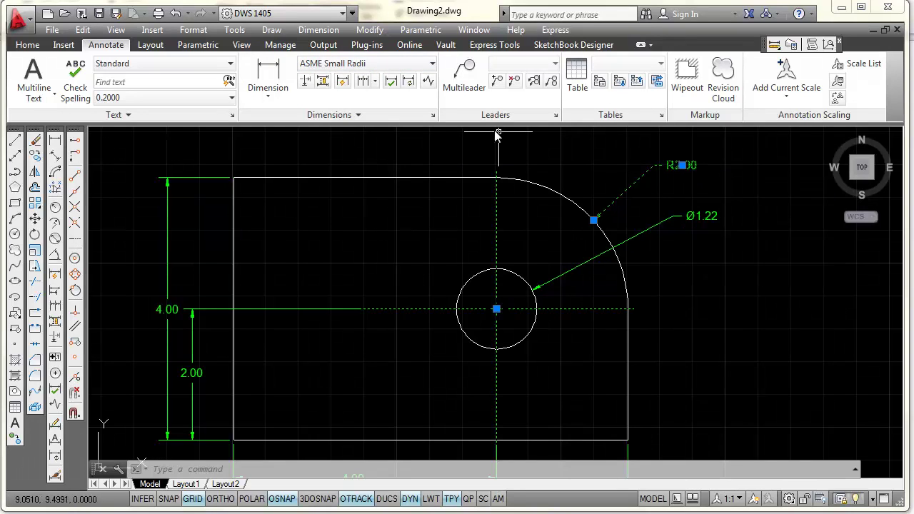
pyautogui.click(434, 65)
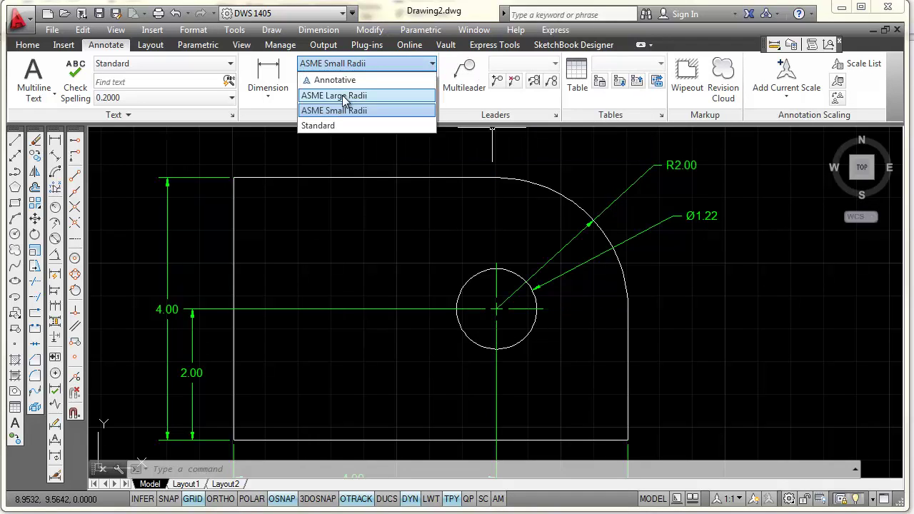
pyautogui.click(345, 97)
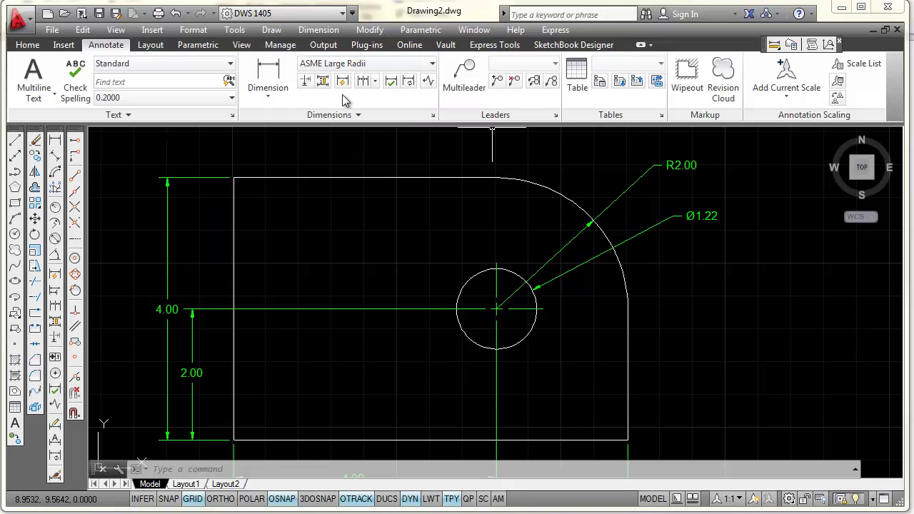
pyautogui.press('Escape')
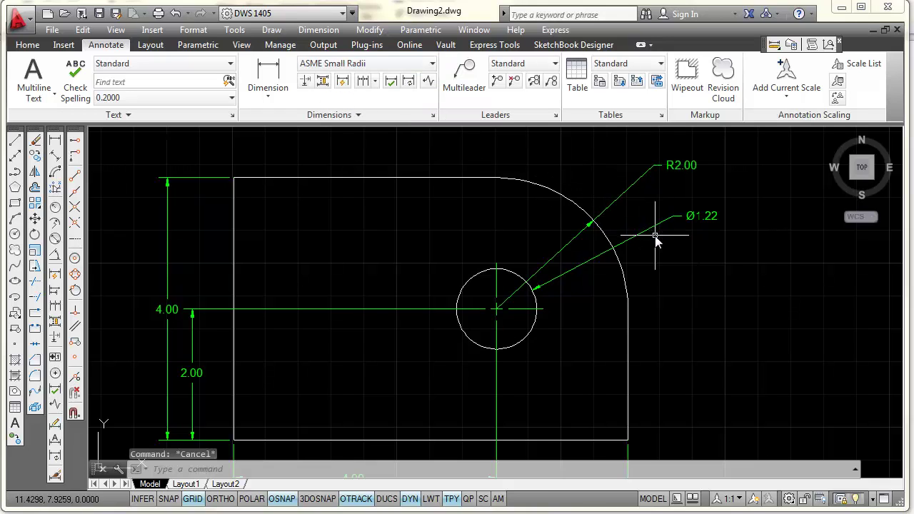
pyautogui.click(672, 170)
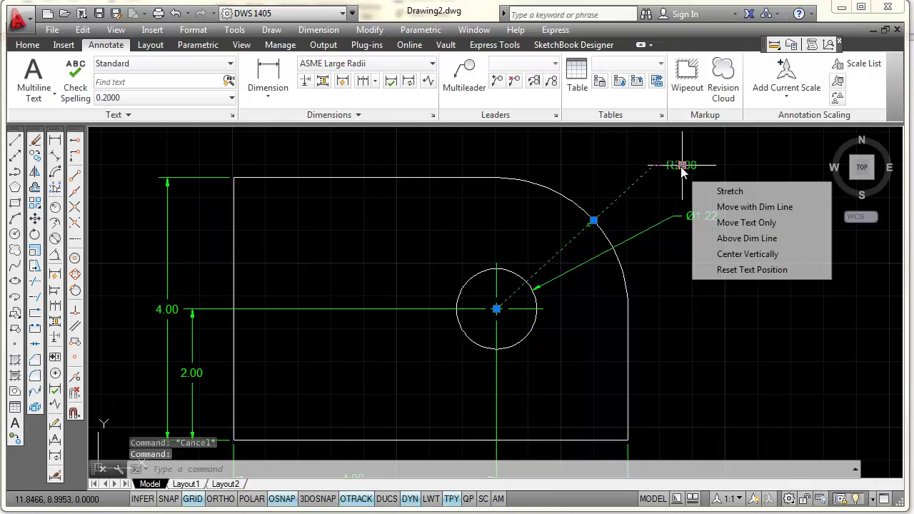
pyautogui.click(682, 167)
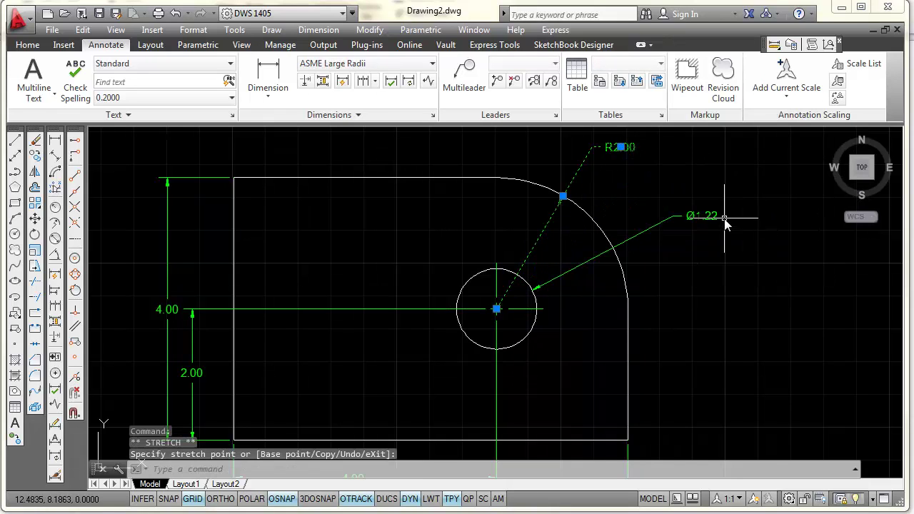
pyautogui.press('Escape')
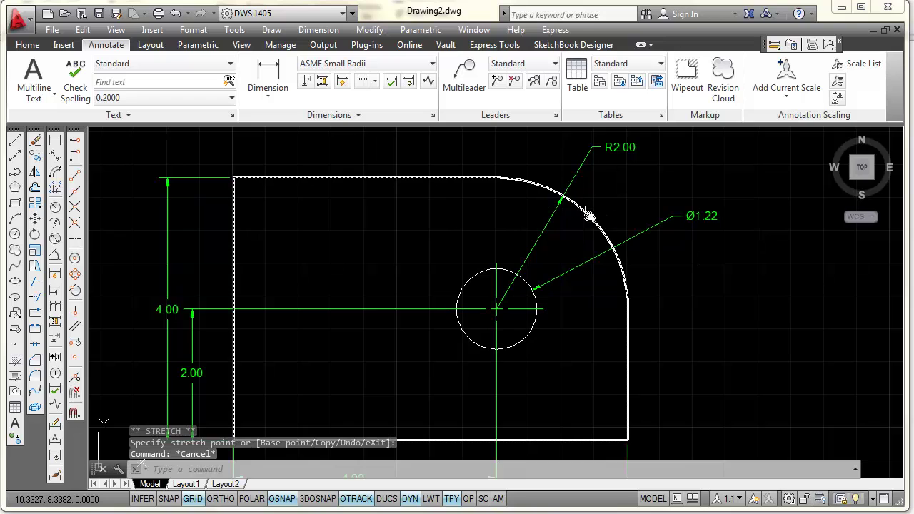
# Restyle the Ø1.22 diameter dimension as ASME Large Radii
pyautogui.scroll(3, 585, 215)
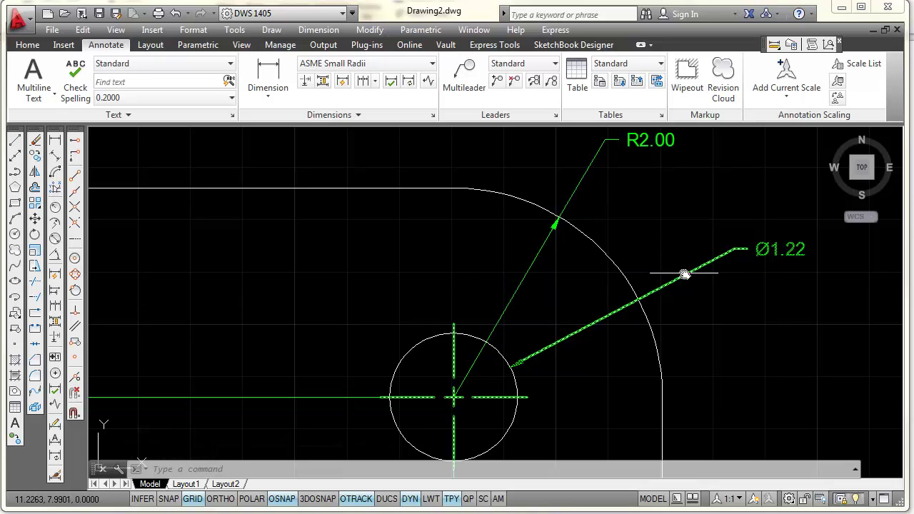
pyautogui.scroll(-2, 676, 250)
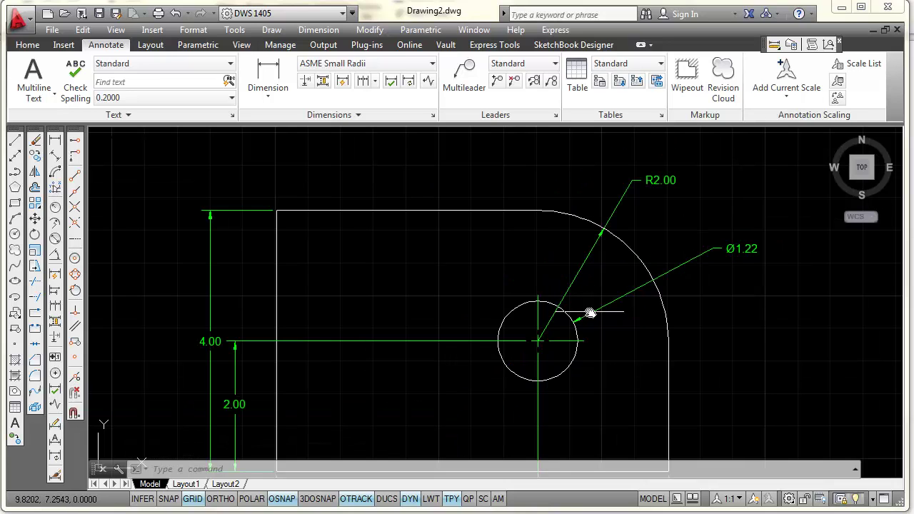
pyautogui.scroll(2, 611, 261)
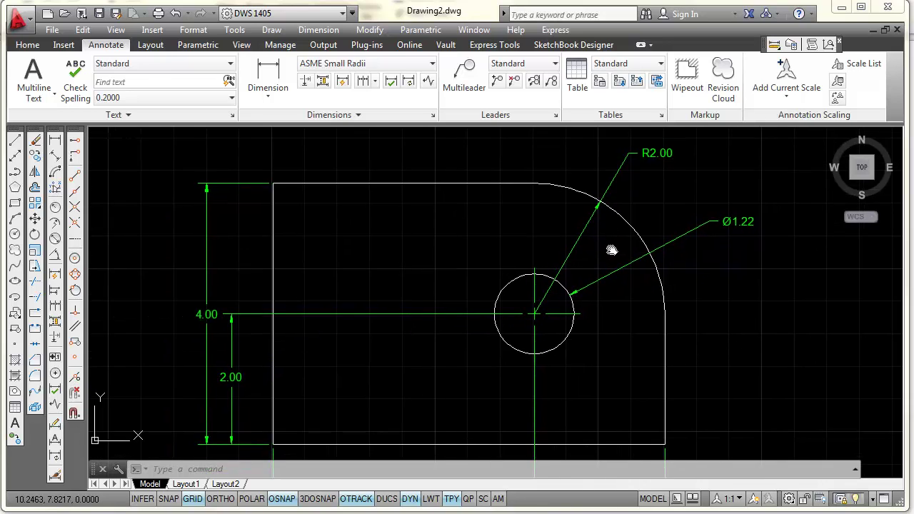
pyautogui.click(615, 277)
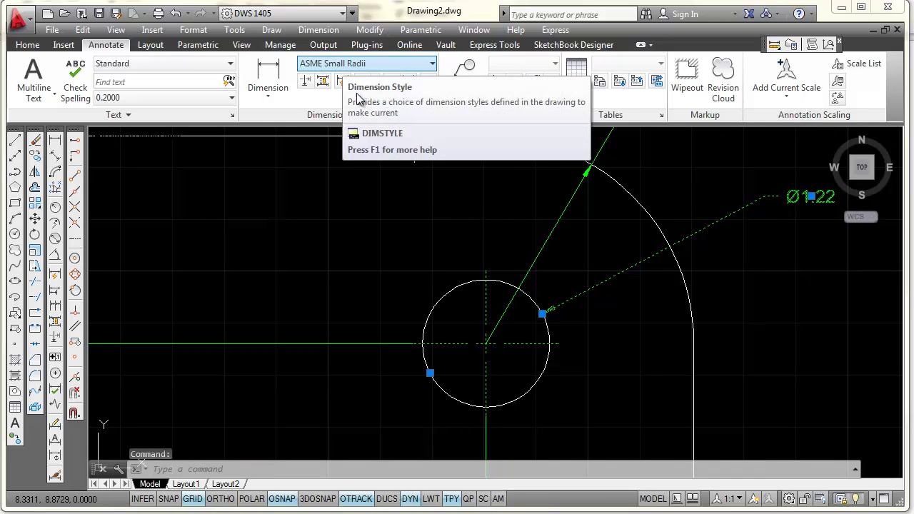
pyautogui.click(432, 64)
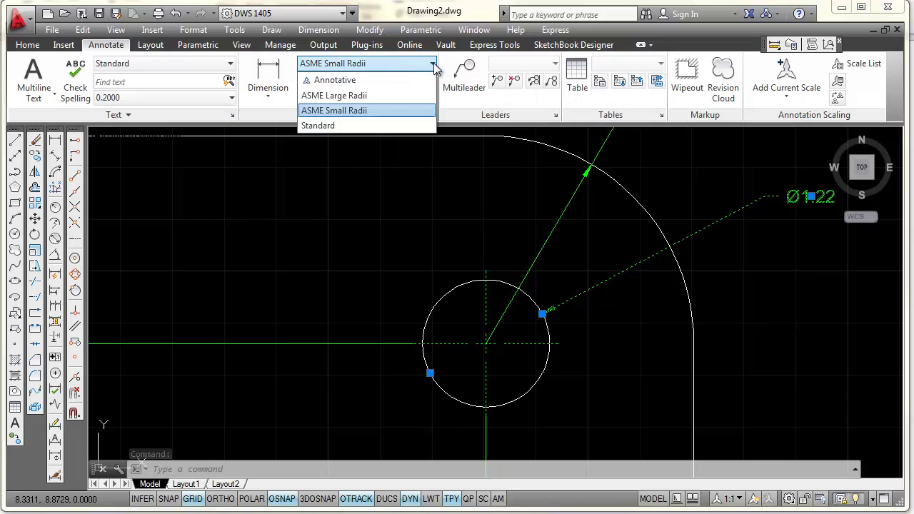
pyautogui.click(368, 99)
pyautogui.press('Escape')
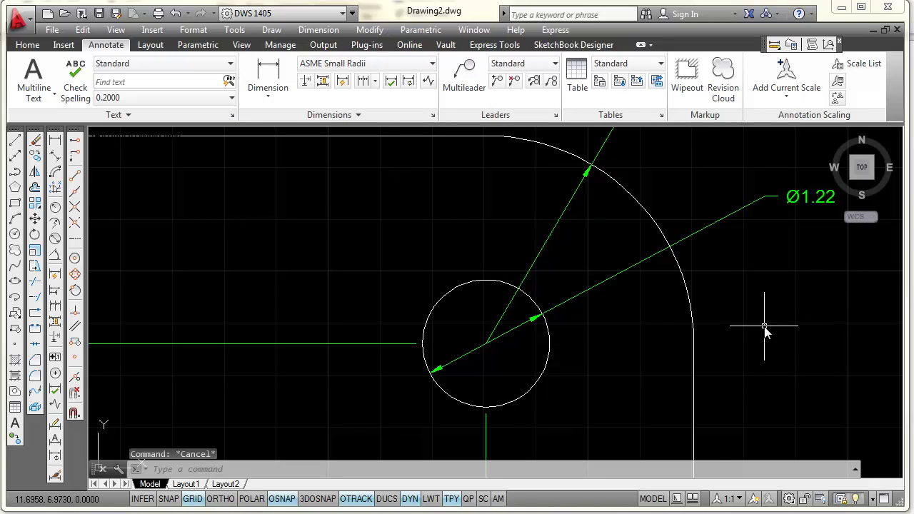
pyautogui.scroll(-2, 764, 329)
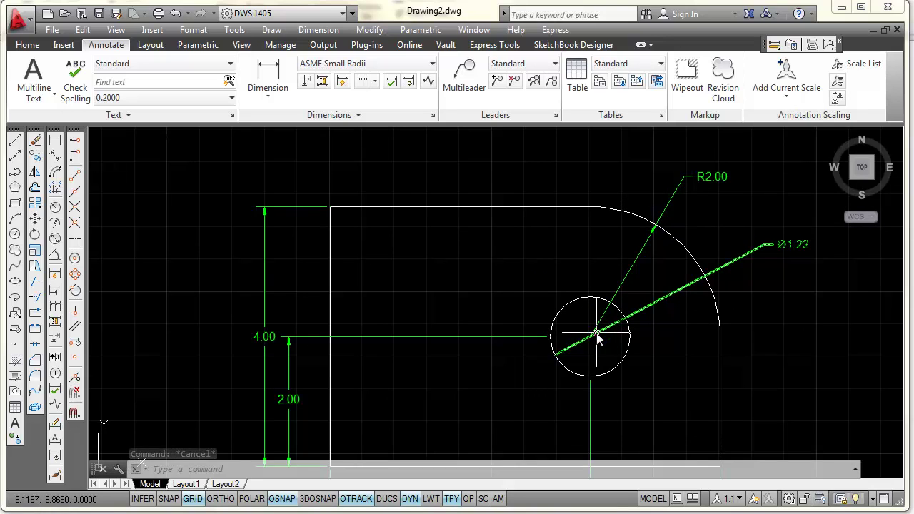
# Add a DIMCENTER center mark with center lines to the hole circle and select its horizontal center line
pyautogui.click(55, 379)
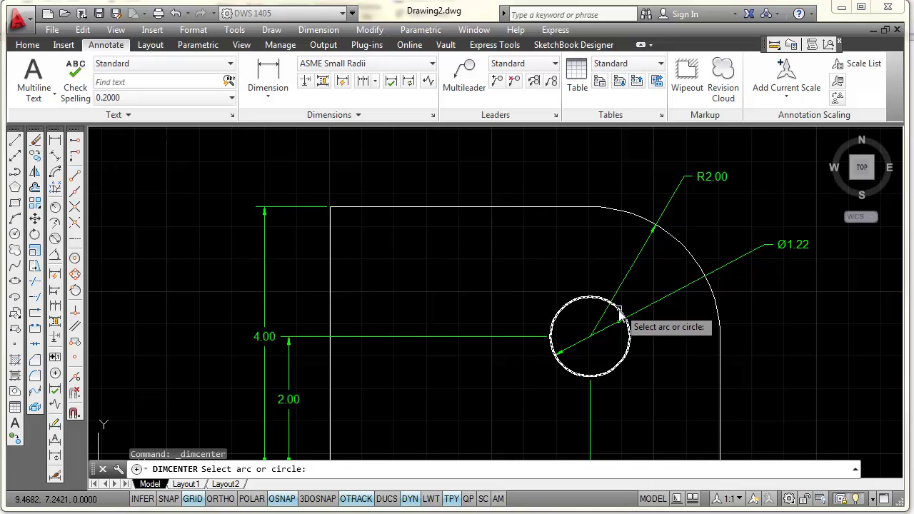
pyautogui.click(686, 248)
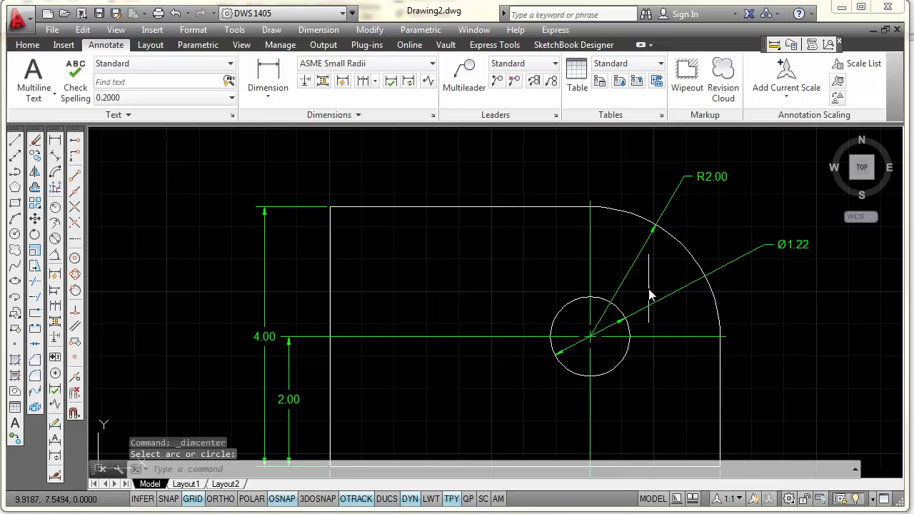
pyautogui.scroll(2, 650, 296)
pyautogui.scroll(-2, 738, 349)
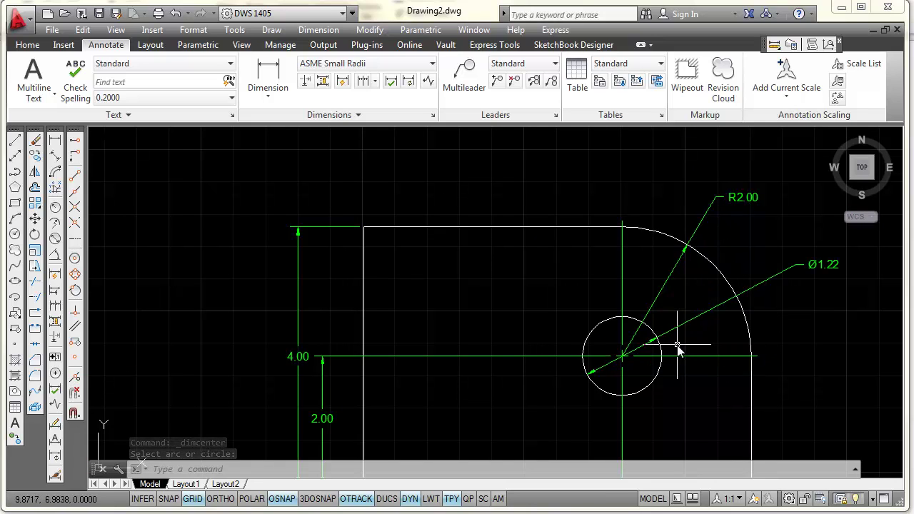
pyautogui.scroll(2, 766, 347)
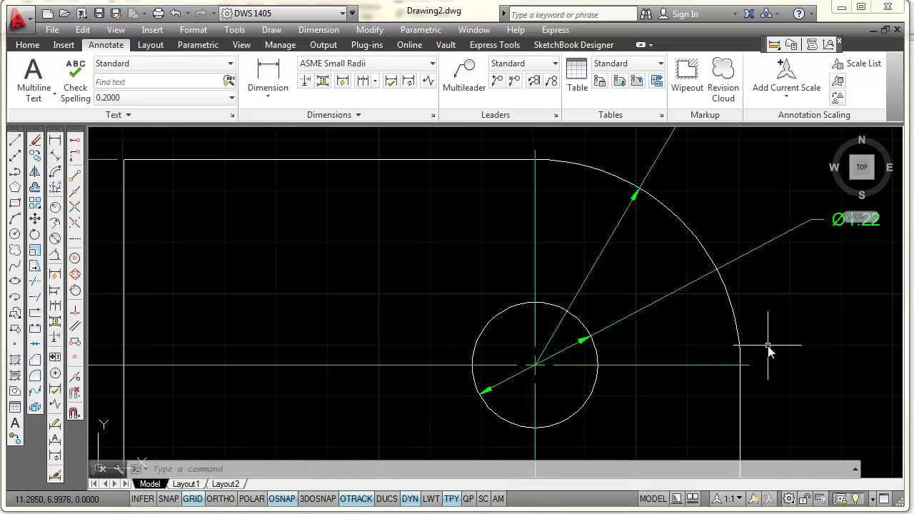
pyautogui.moveTo(768, 349)
pyautogui.mouseDown(button='middle')
pyautogui.moveTo(706, 265)
pyautogui.moveTo(726, 278)
pyautogui.mouseUp(button='middle')
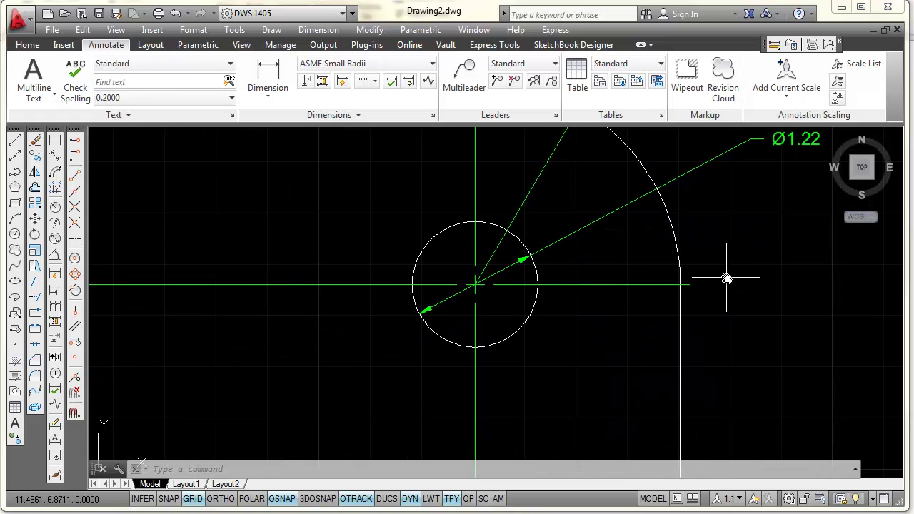
pyautogui.click(639, 285)
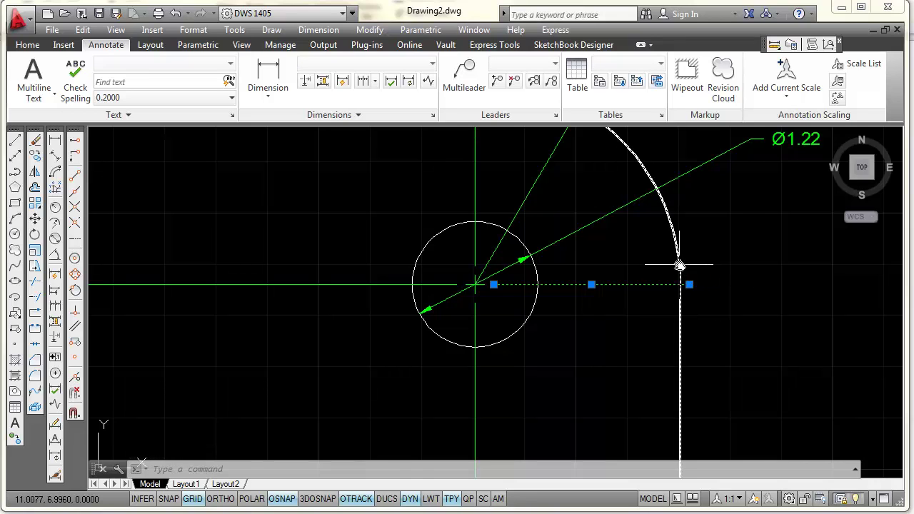
# Snap the horizontal center line's right end to the part edge, then extend it 0.25 beyond
pyautogui.click(691, 284)
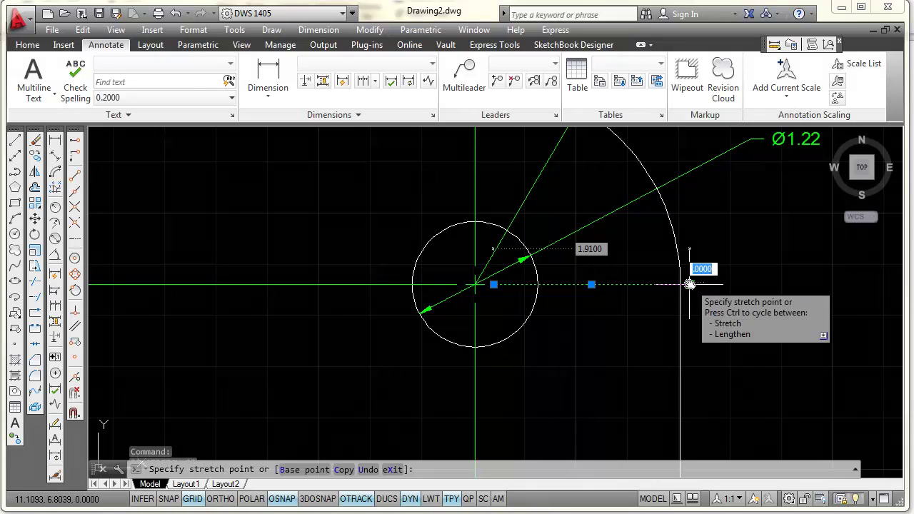
pyautogui.click(678, 285)
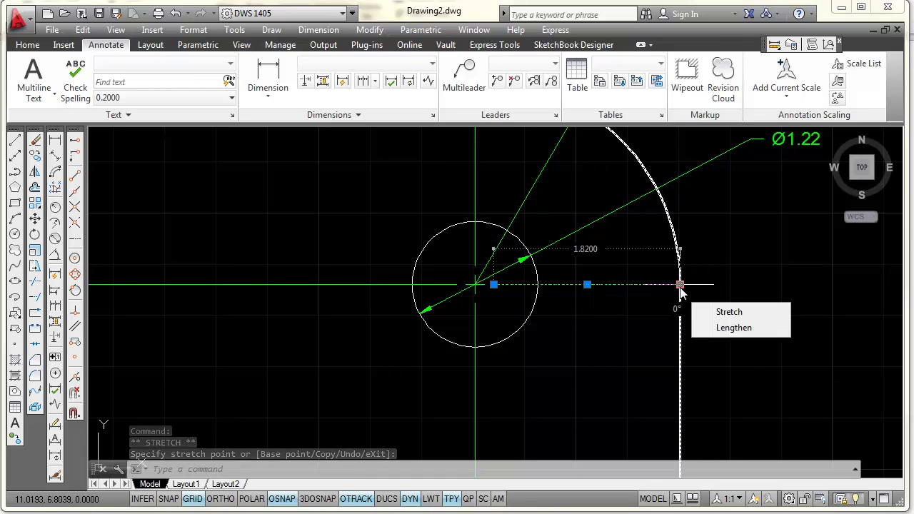
pyautogui.click(681, 286)
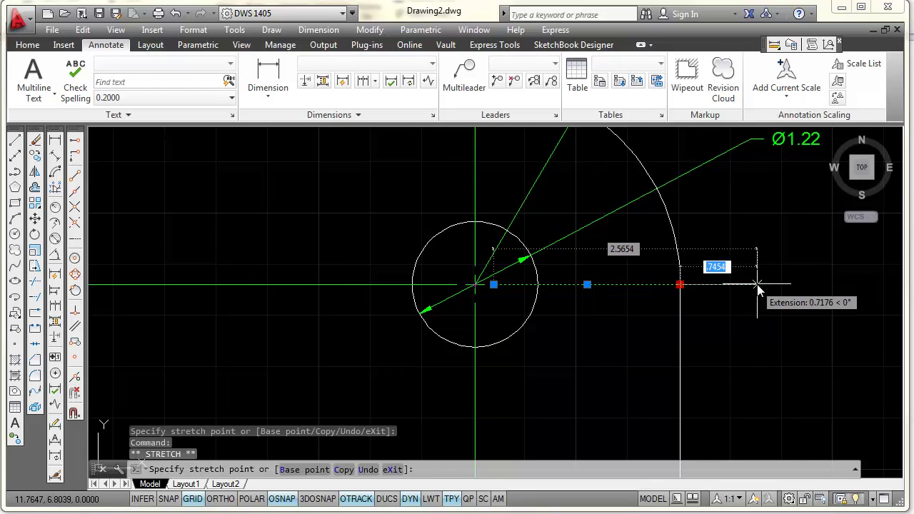
pyautogui.press('BackSpace')
pyautogui.write('.2')
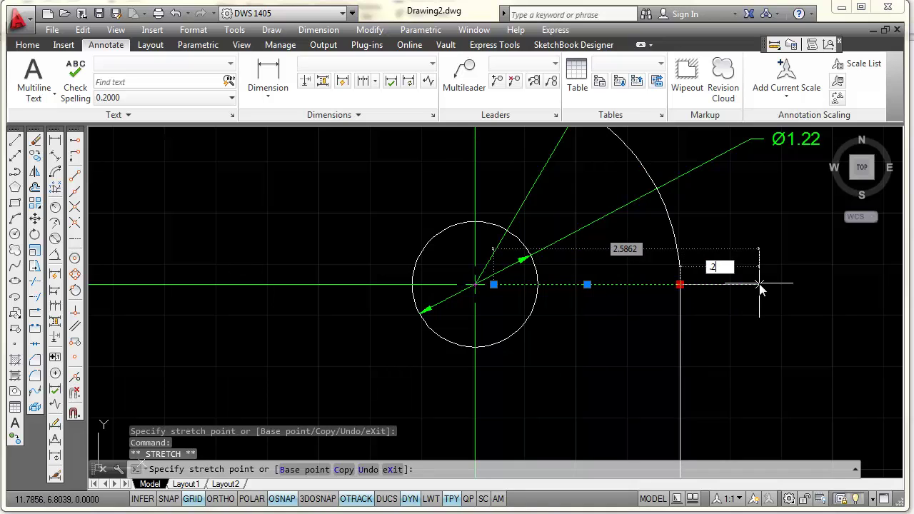
pyautogui.write('5')
pyautogui.press('Return')
pyautogui.press('Escape')
pyautogui.scroll(2, 752, 249)
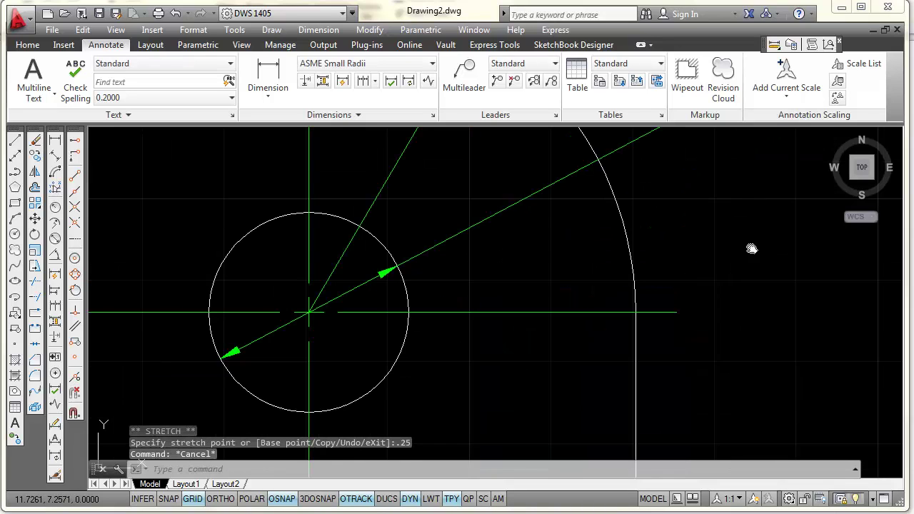
pyautogui.moveTo(752, 248); pyautogui.dragTo(751, 318, button='middle')
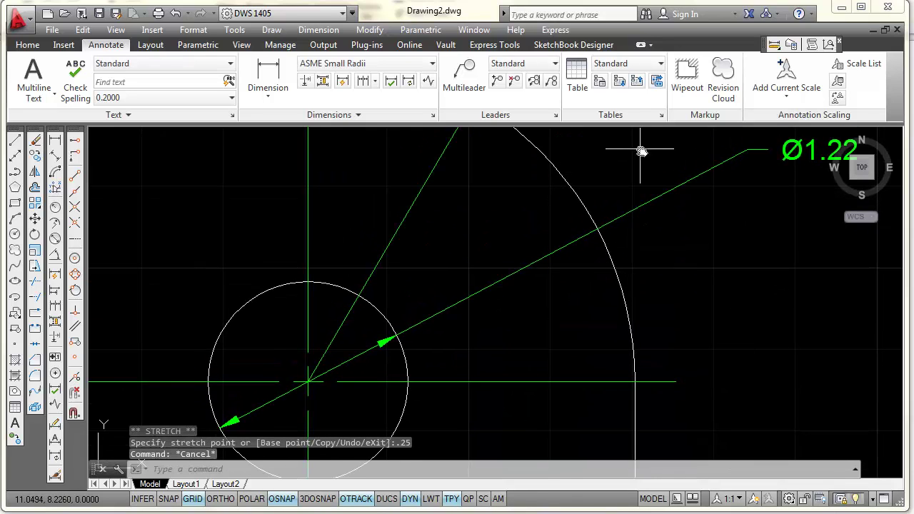
pyautogui.moveTo(641, 152); pyautogui.dragTo(782, 382, button='middle')
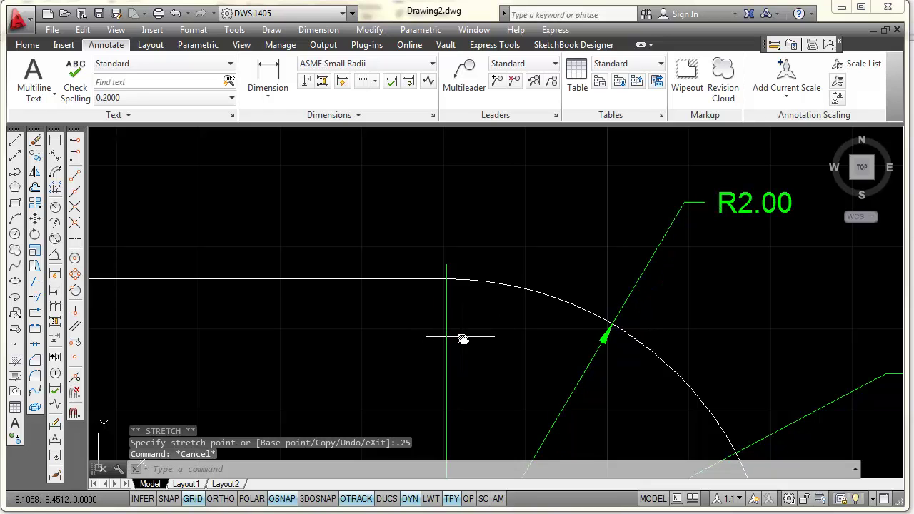
pyautogui.scroll(-2, 474, 218)
pyautogui.scroll(-2, 476, 278)
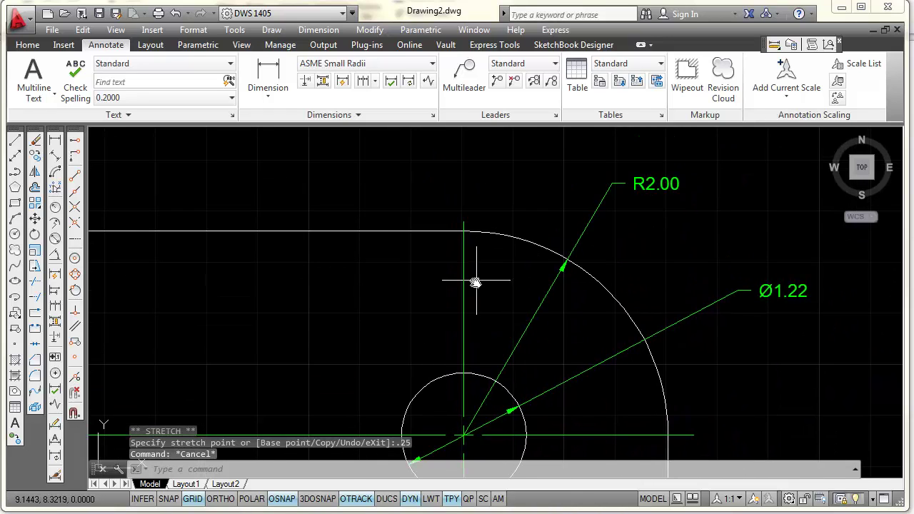
# Stretch the vertical center line's top grip to extend 0.25 above the top edge
pyautogui.click(465, 283)
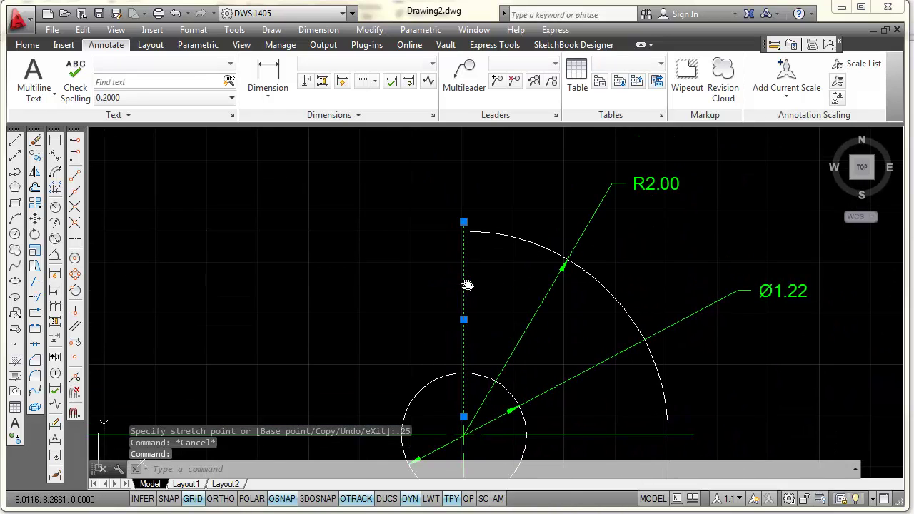
pyautogui.click(463, 223)
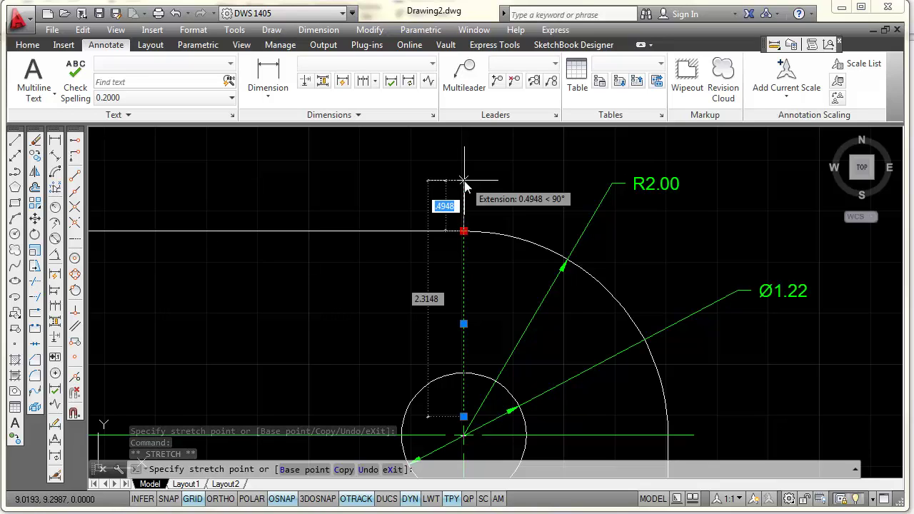
pyautogui.press('BackSpace')
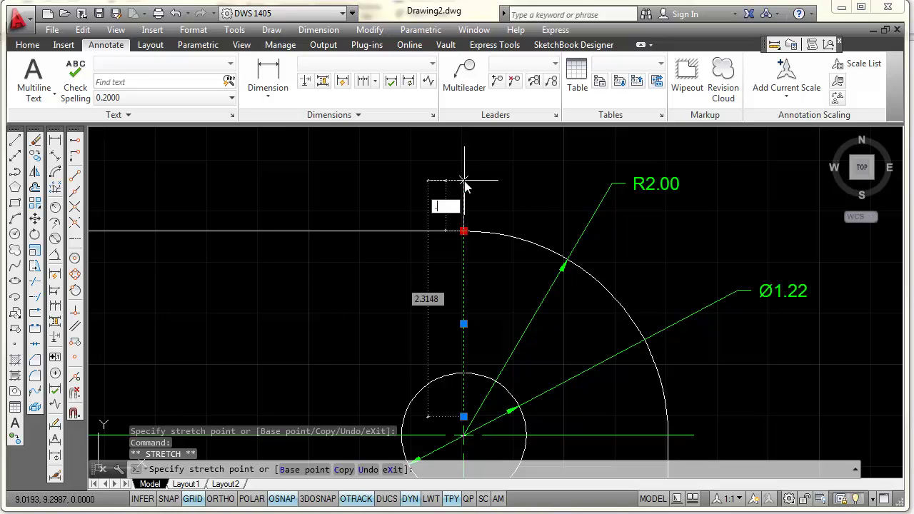
pyautogui.press('Return')
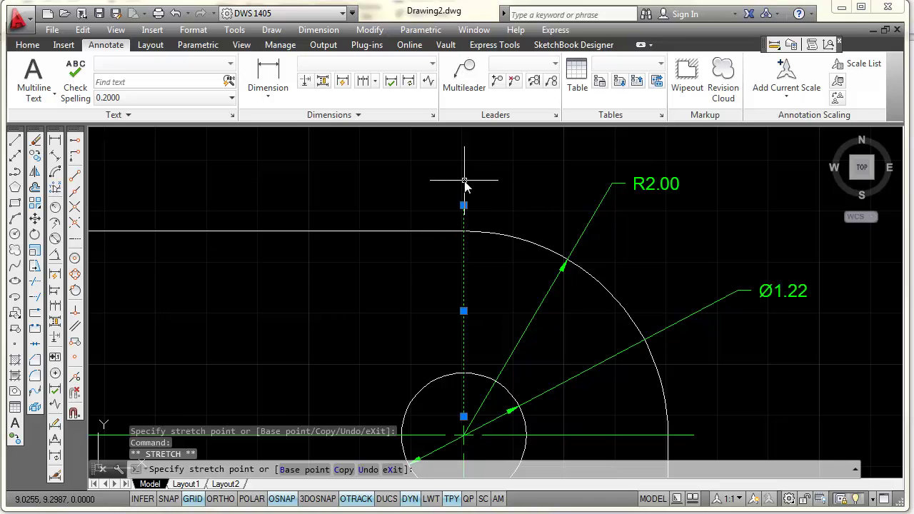
pyautogui.press('Escape')
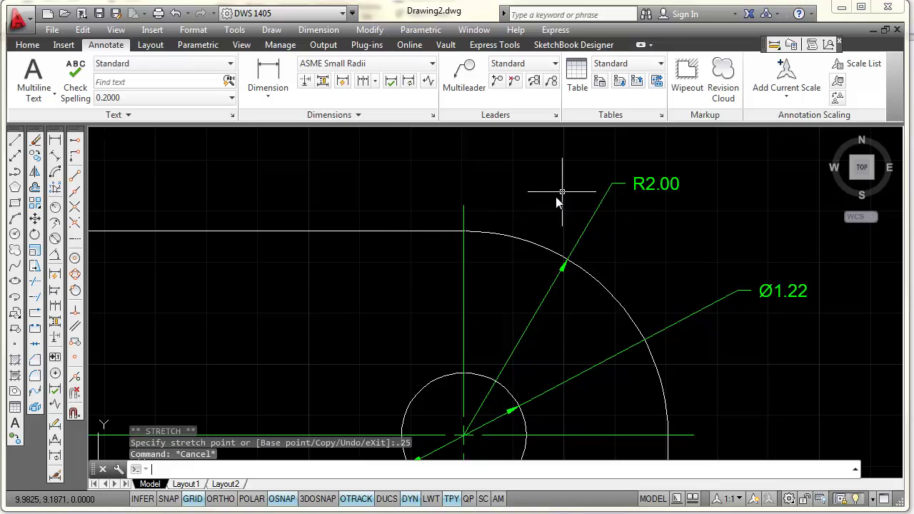
pyautogui.scroll(-2, 555, 198)
pyautogui.scroll(-2, 591, 288)
pyautogui.scroll(3, 584, 271)
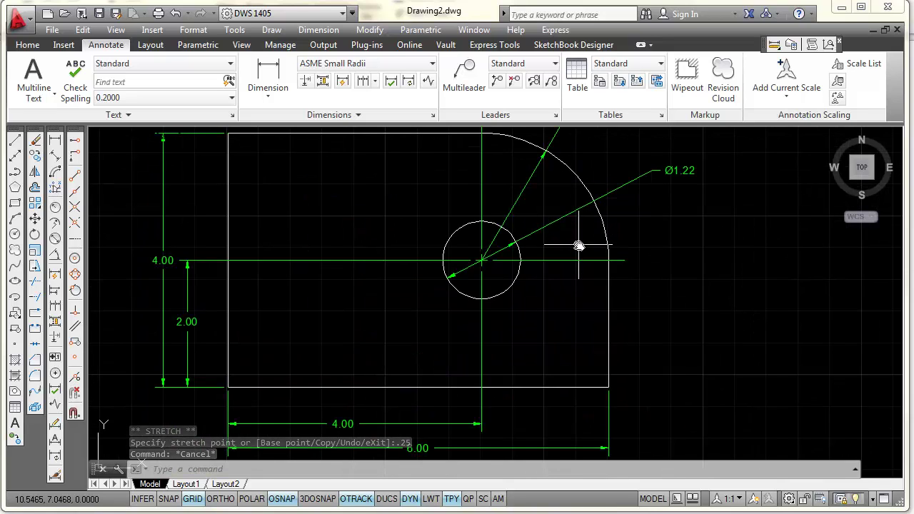
pyautogui.scroll(-2, 626, 270)
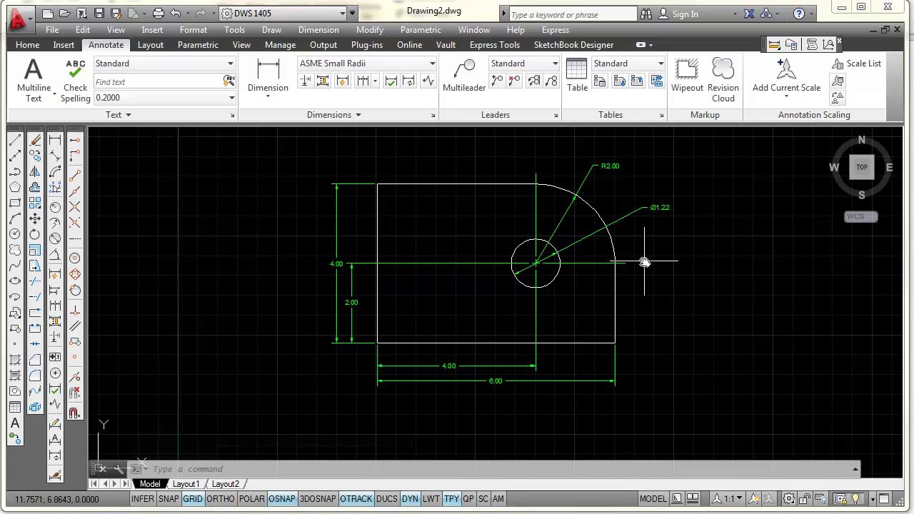
pyautogui.moveTo(586, 231); pyautogui.dragTo(577, 248, button='middle')
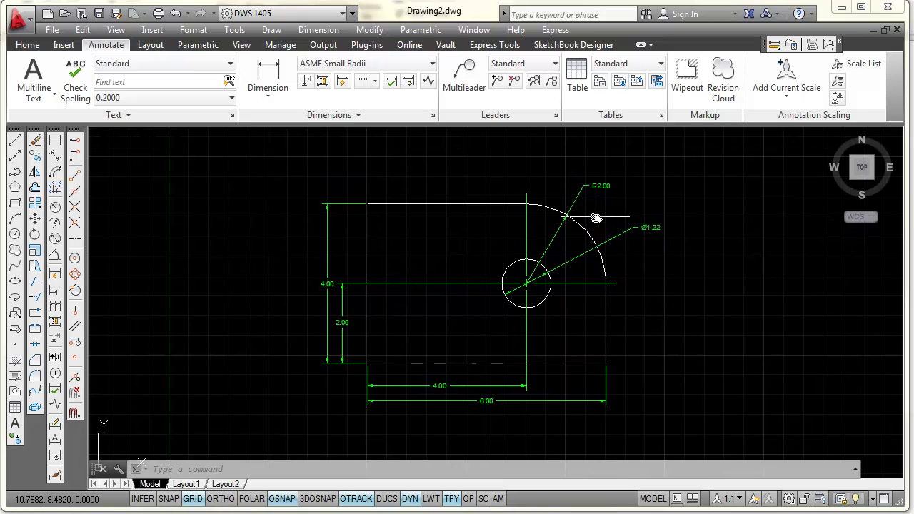
pyautogui.scroll(2, 599, 216)
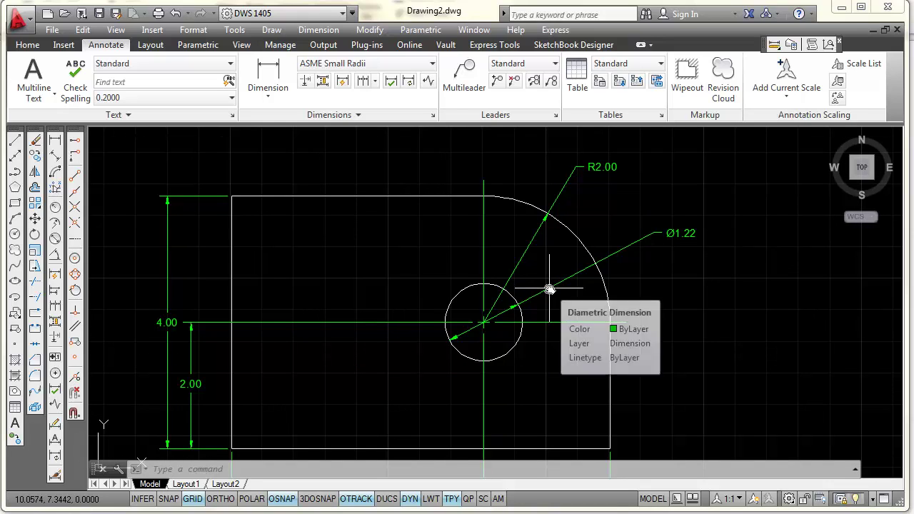
# Apply the ASME Small Radii dimension style to the Ø1.22 hole dimension
pyautogui.click(550, 289)
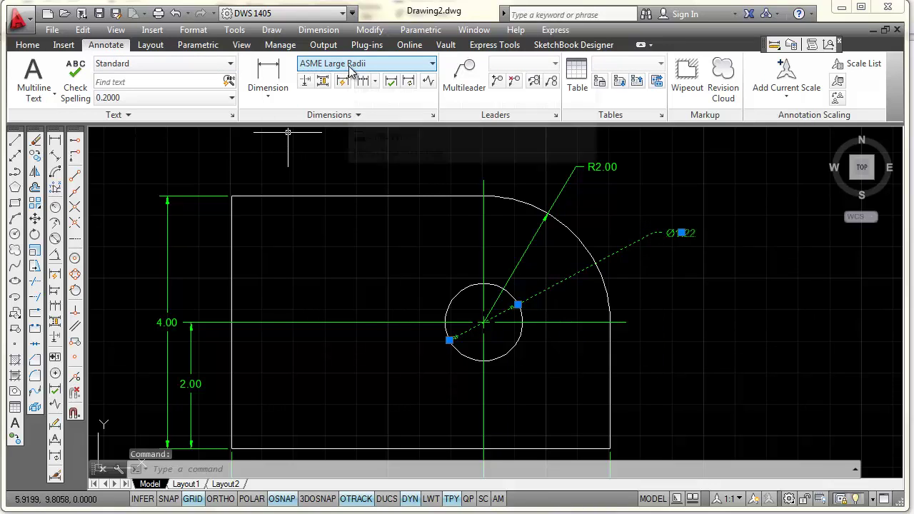
pyautogui.click(434, 66)
pyautogui.click(351, 111)
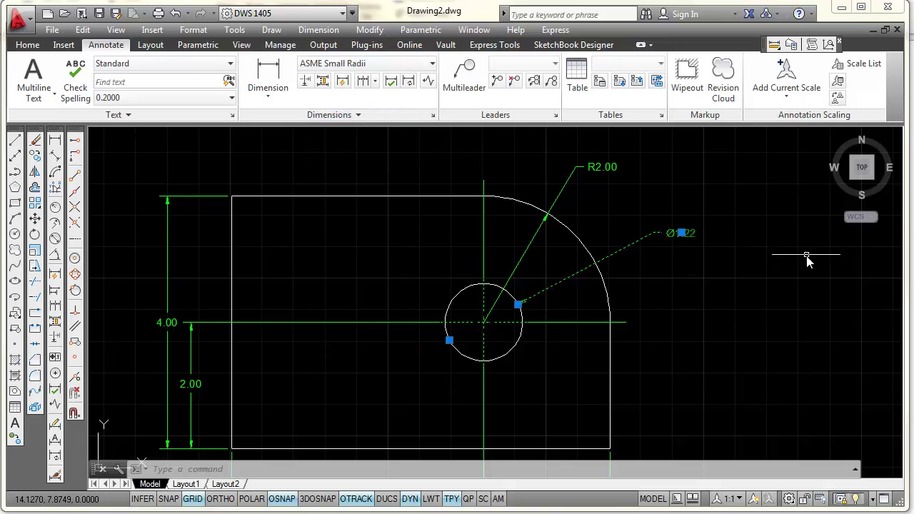
pyautogui.press('Escape')
pyautogui.scroll(2, 547, 310)
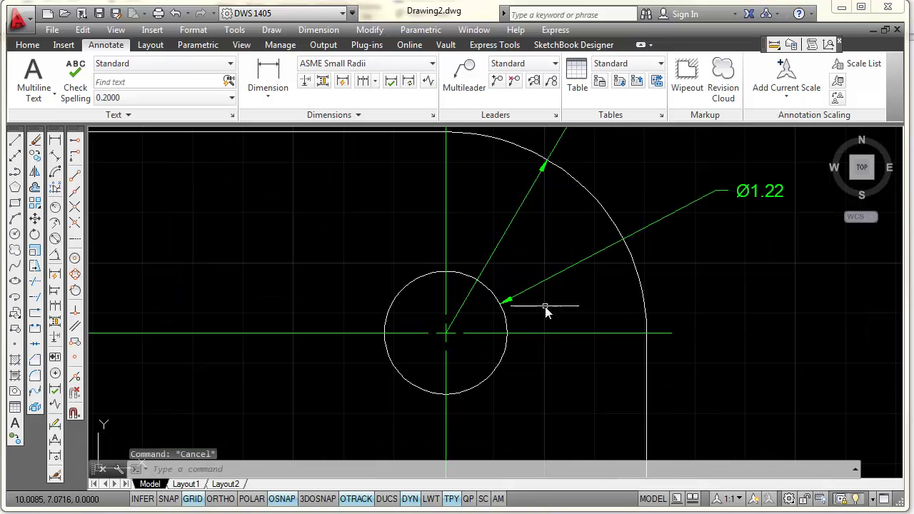
pyautogui.scroll(-2, 561, 306)
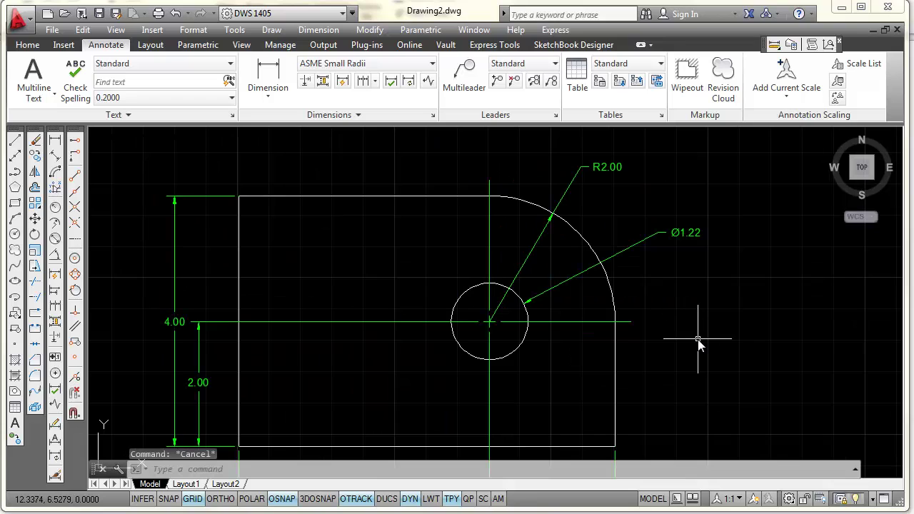
pyautogui.scroll(-3, 700, 345)
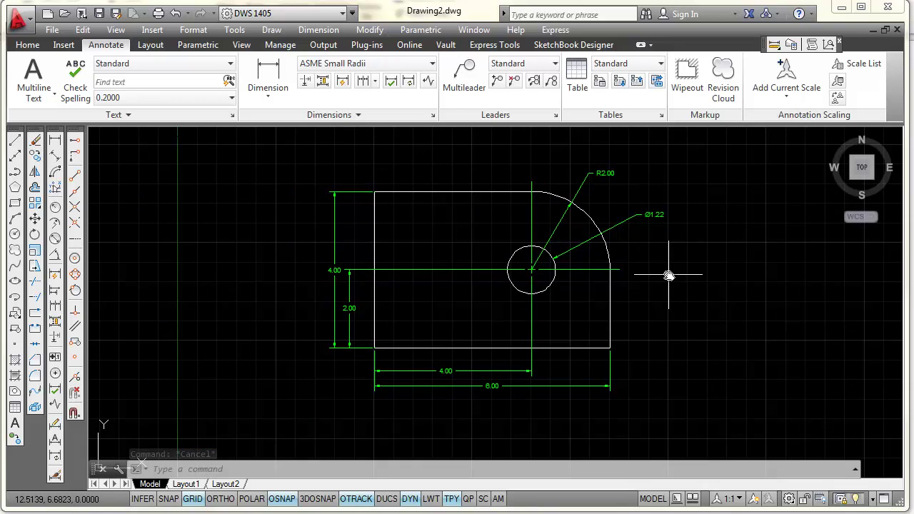